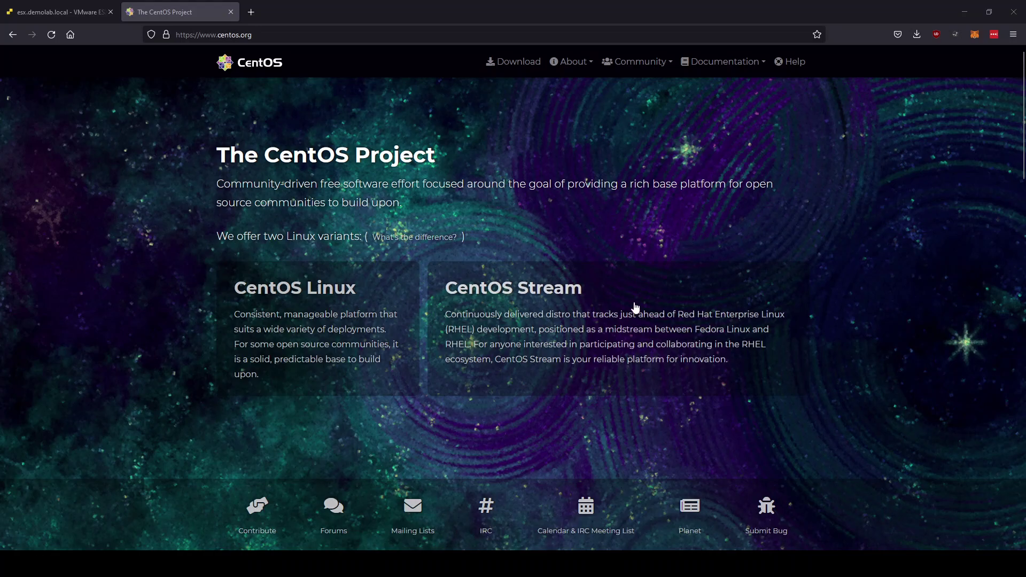
Show the CentOS Stream 9 download options on the CentOS website's Download page.
click(517, 62)
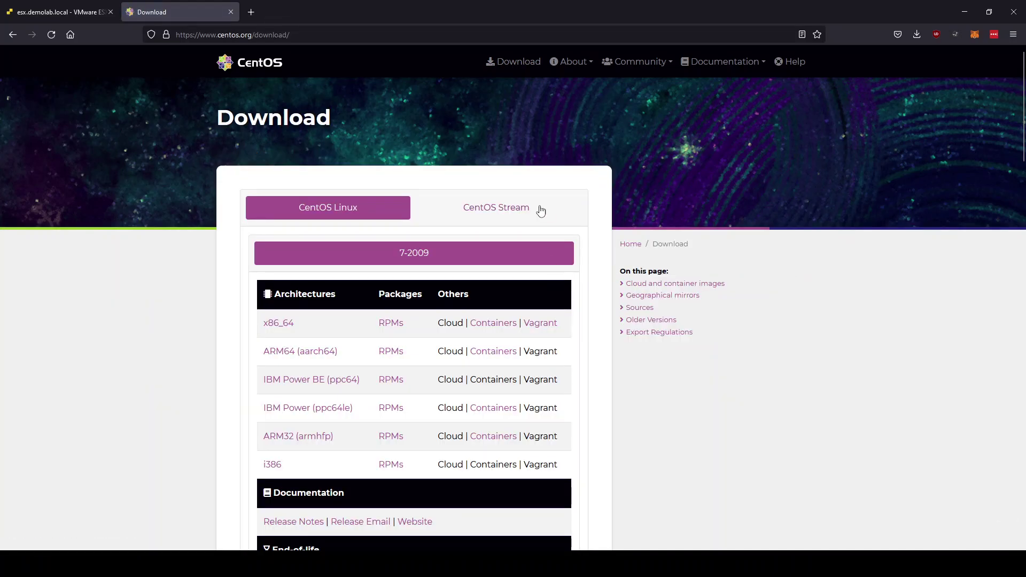
click(493, 218)
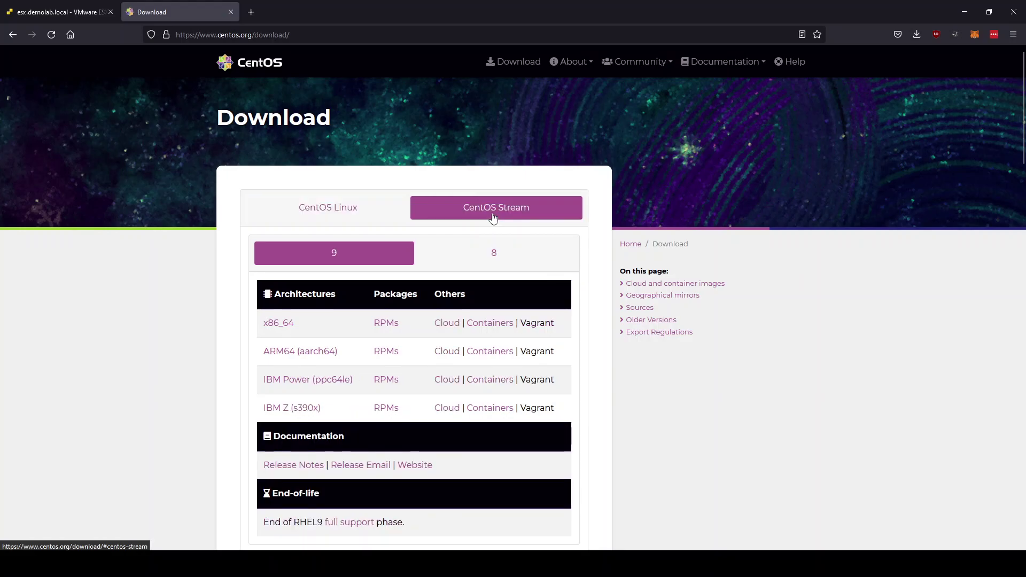
scroll(535, 385, down, 1)
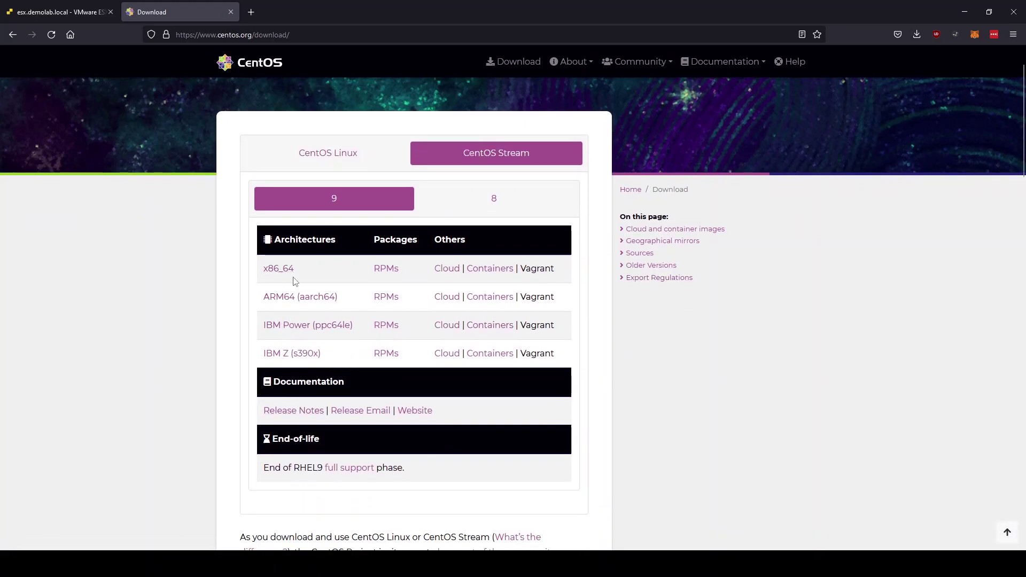
Browse the Stream 9 mirror through BaseOS/x86_64/iso and review the CentOS Stream 9 ISO files.
click(390, 273)
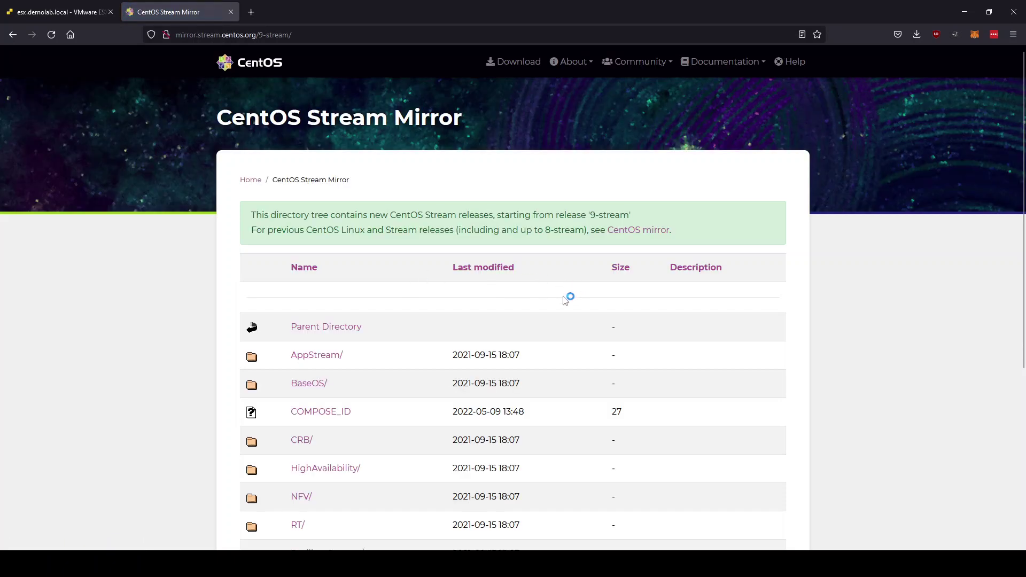
scroll(565, 300, down, 3)
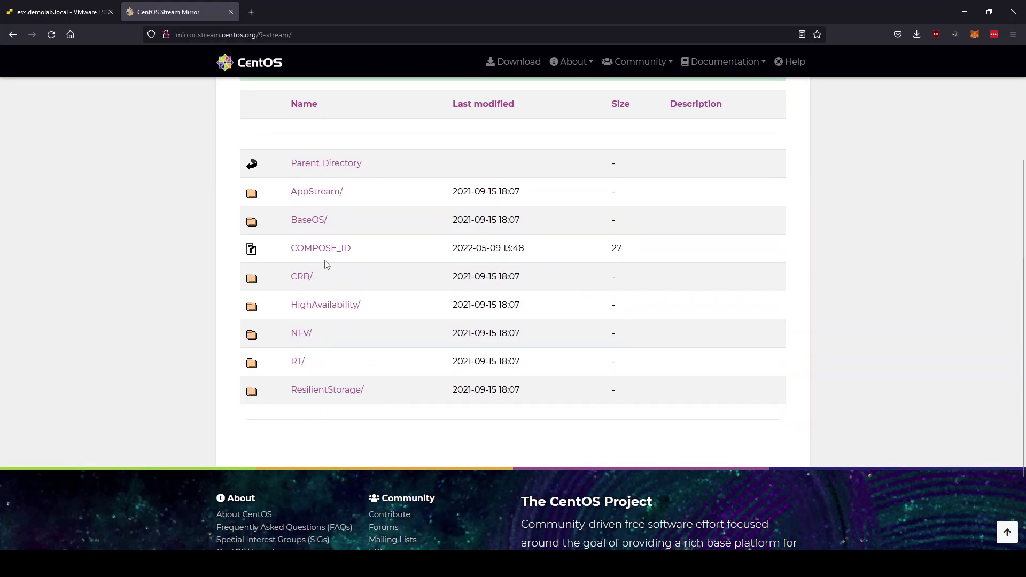
click(310, 220)
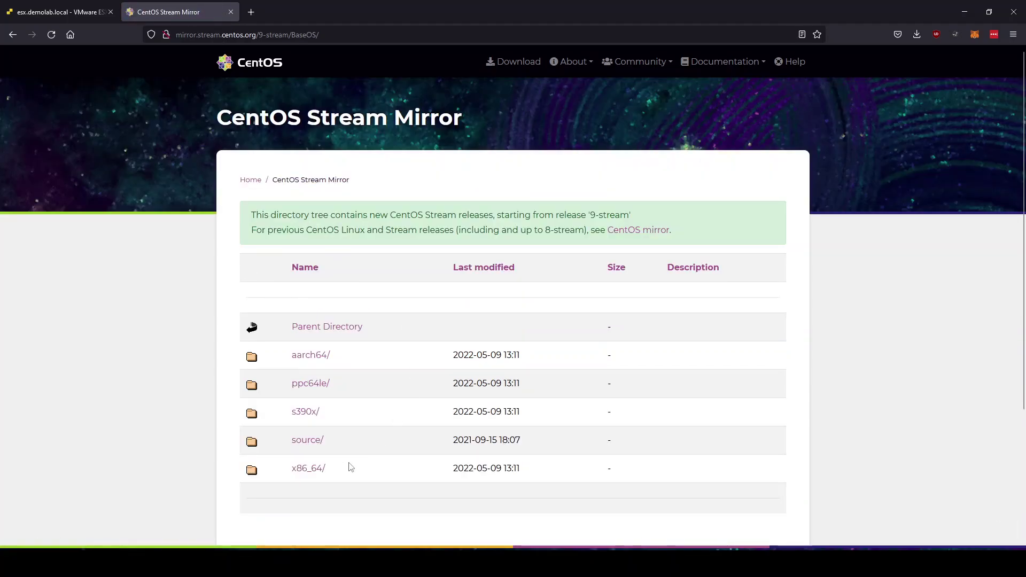
click(316, 472)
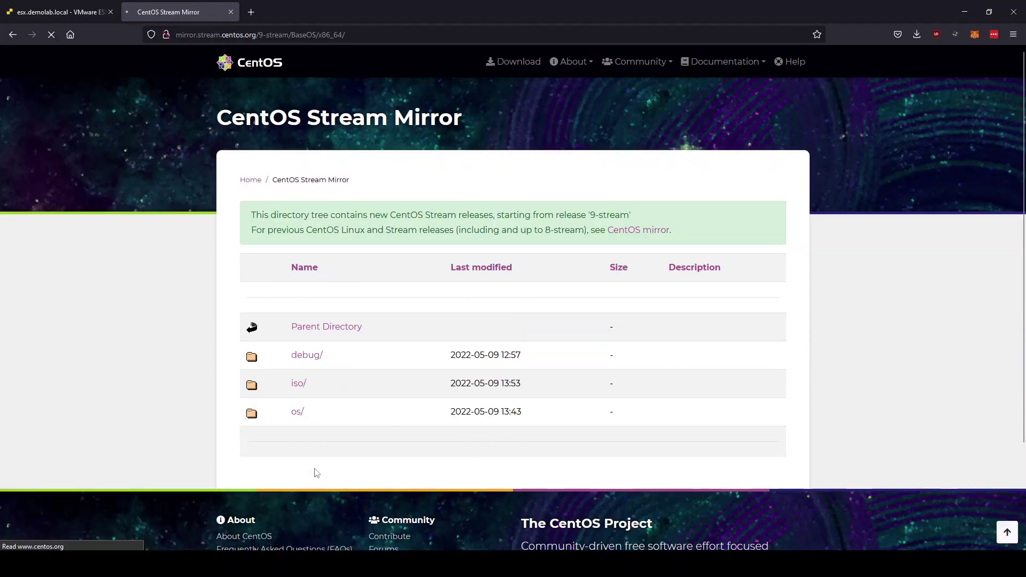
click(298, 388)
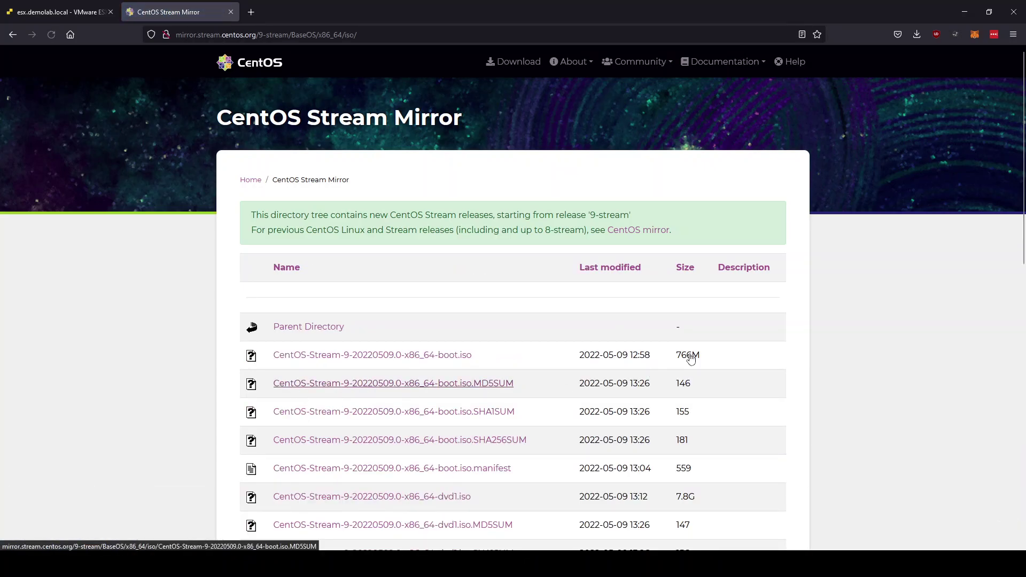
scroll(747, 323, down, 2)
scroll(749, 324, down, 2)
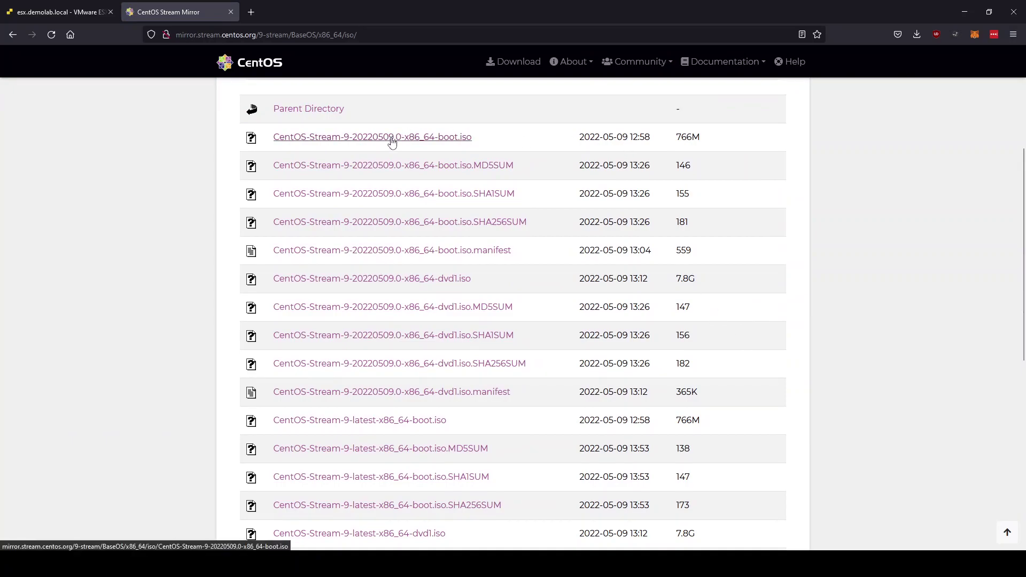
scroll(775, 167, down, 2)
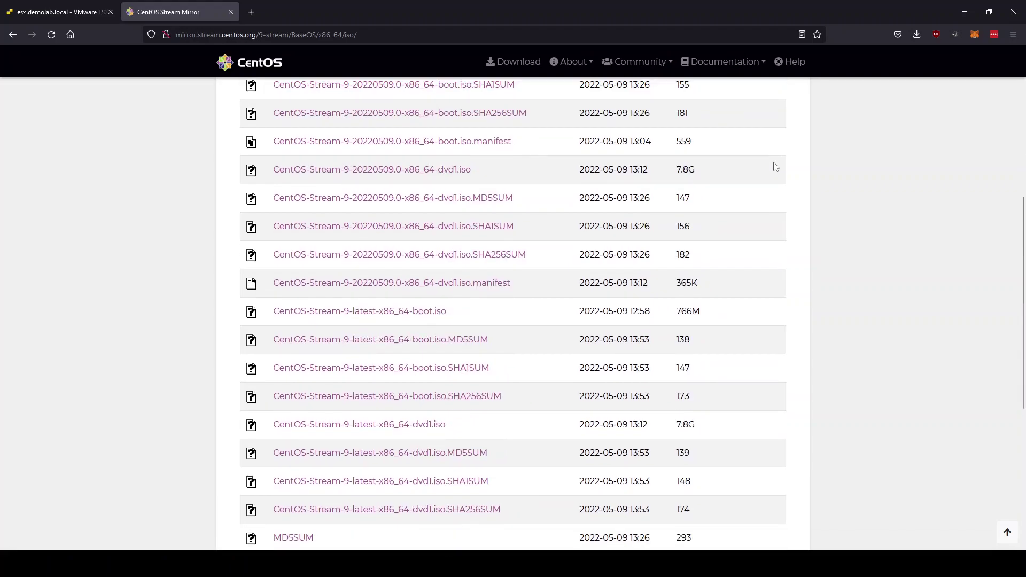
scroll(775, 166, down, 1)
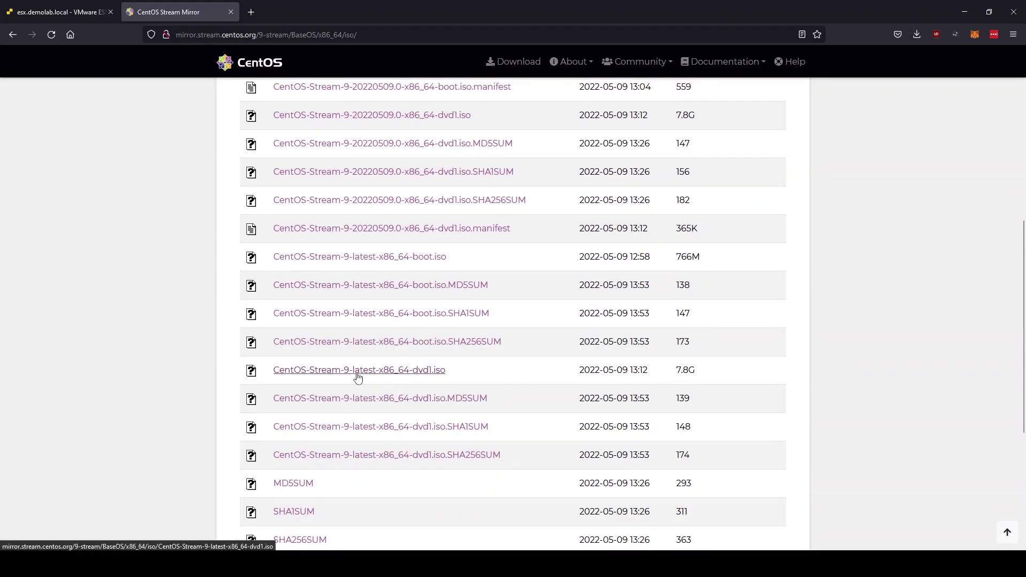
click(62, 13)
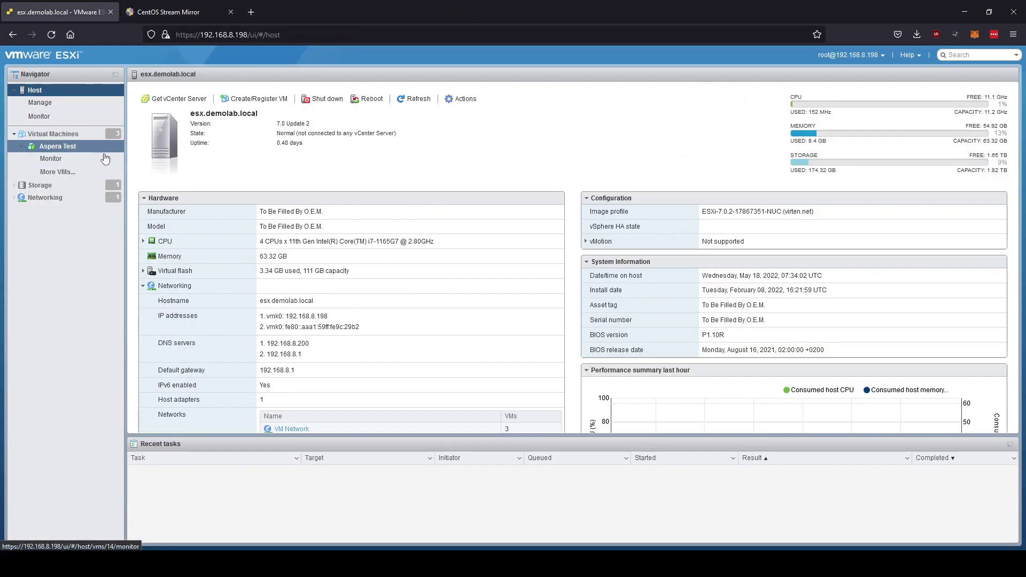
Start a brand-new virtual machine from Virtual Machines and name it 'CentOS 9'.
click(54, 134)
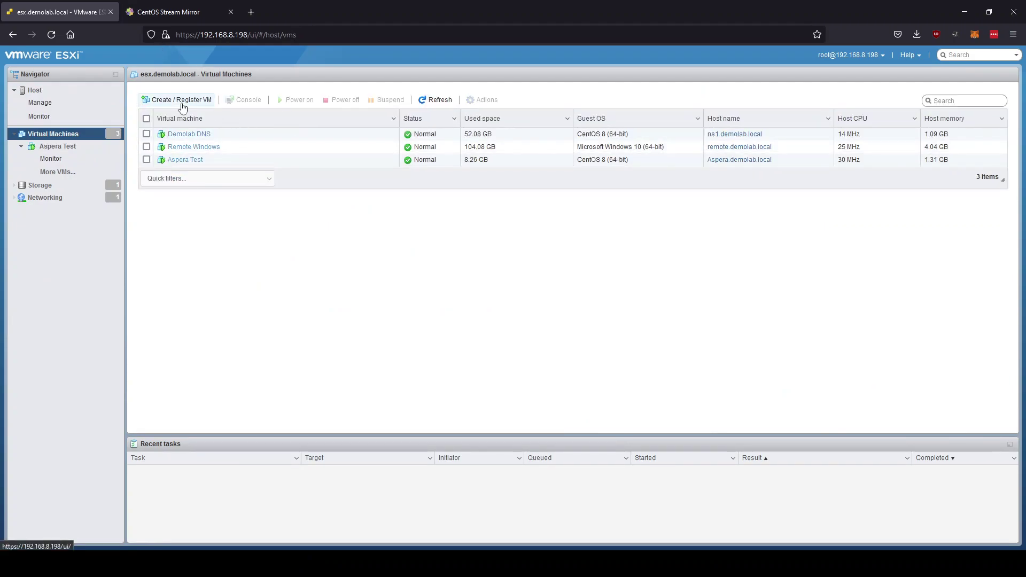
click(182, 101)
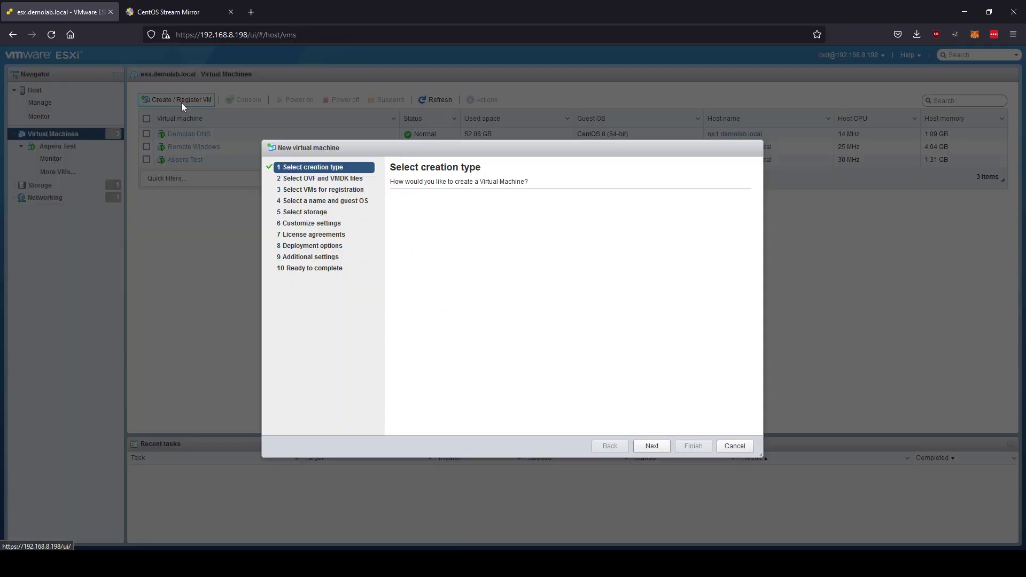
click(652, 446)
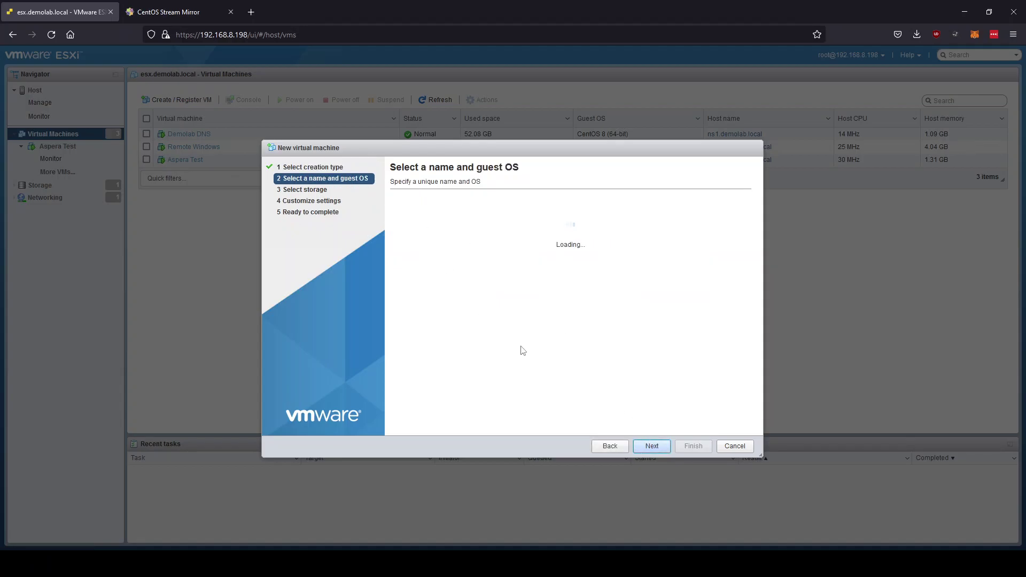
click(508, 219)
text(CentOS 9)
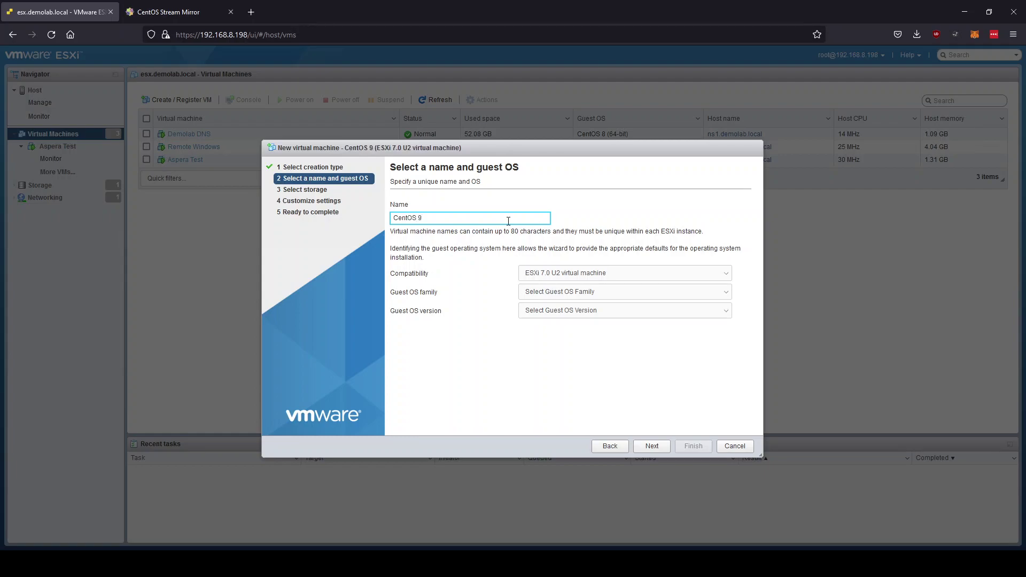
Set the guest OS to Linux, CentOS 9 (64-bit) and continue to storage.
click(620, 292)
click(551, 328)
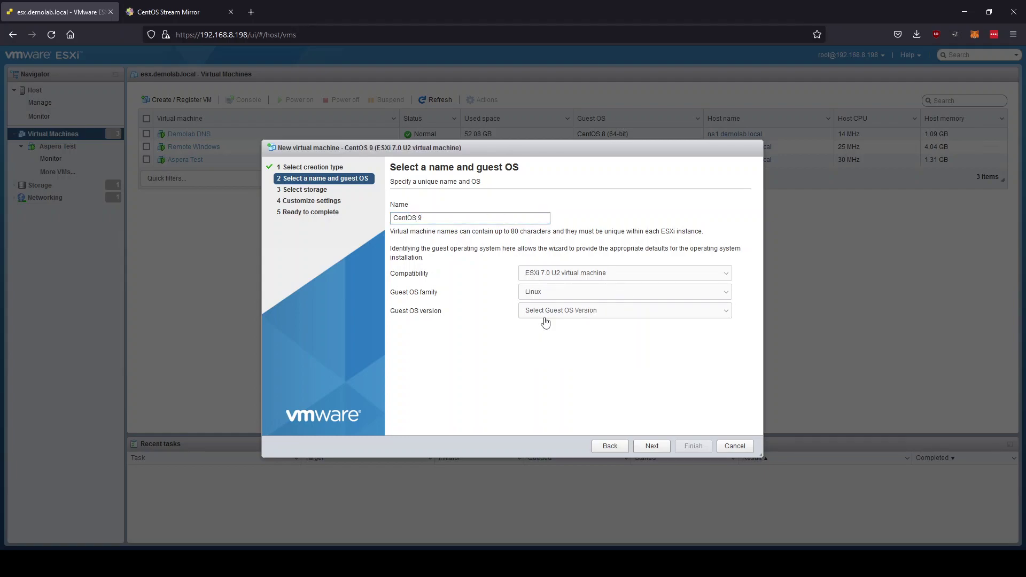
click(602, 312)
click(574, 266)
click(651, 447)
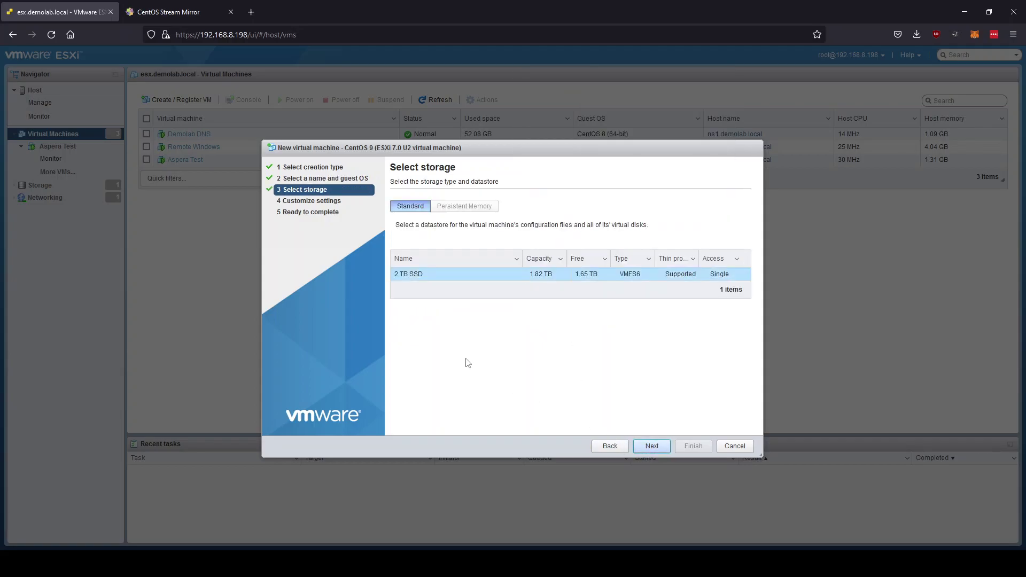
Keep the 2 TB SSD datastore and set 2 CPUs, 4096 MB memory and a 50 GB disk.
click(652, 447)
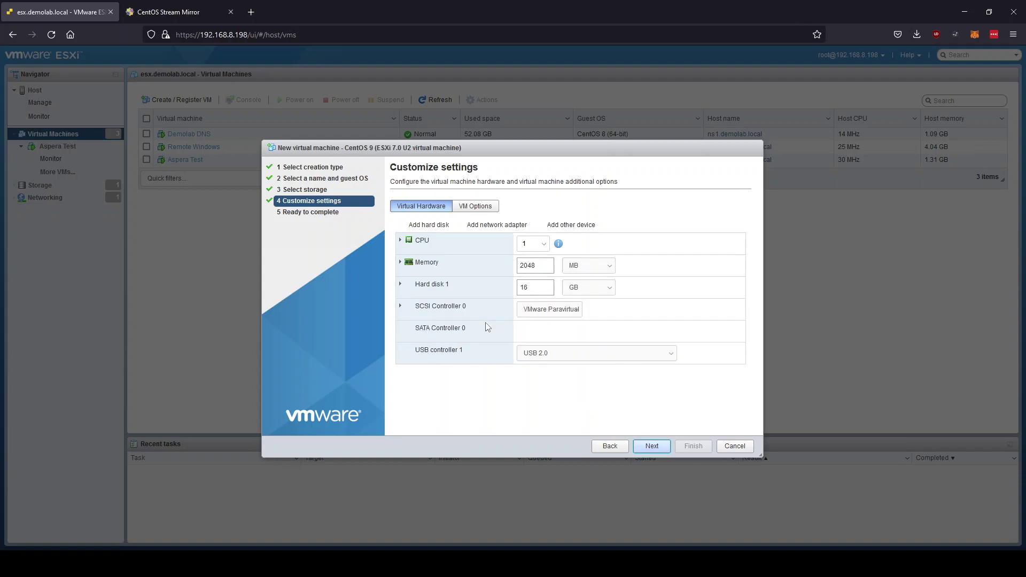
click(544, 247)
click(532, 267)
double_click(537, 266)
text(4096)
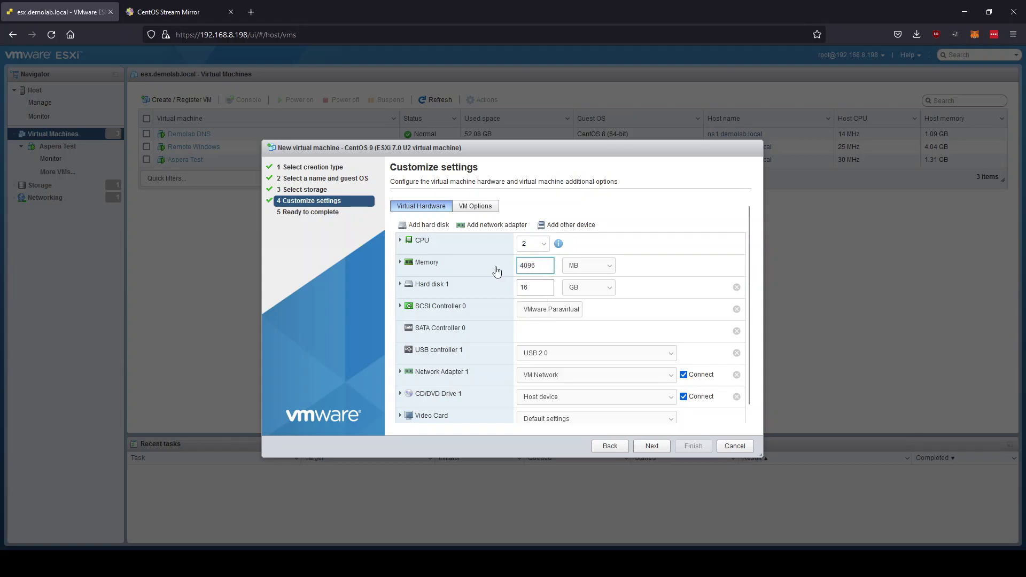
drag(539, 288, 501, 288)
scroll(586, 330, down, 1)
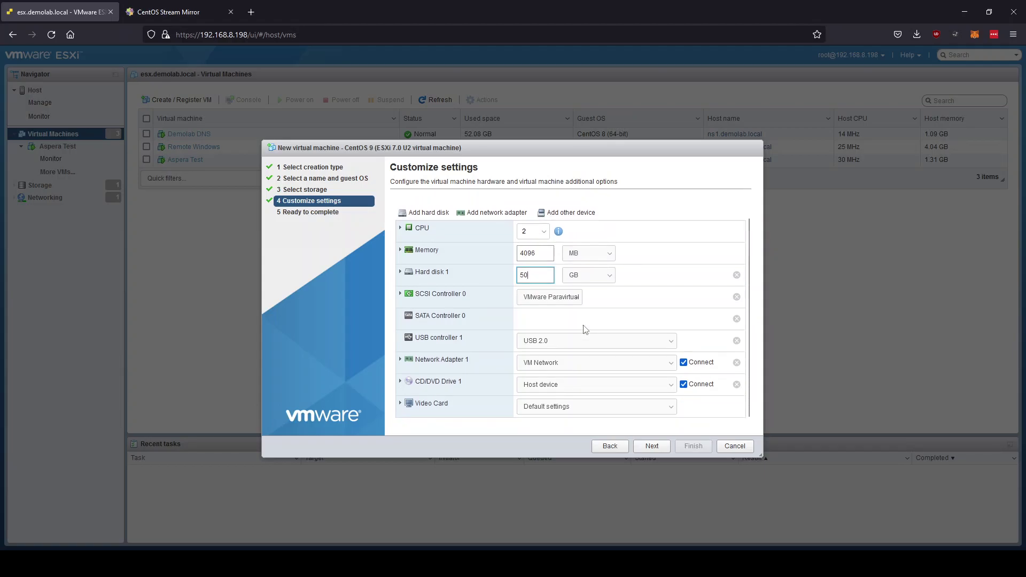
click(611, 392)
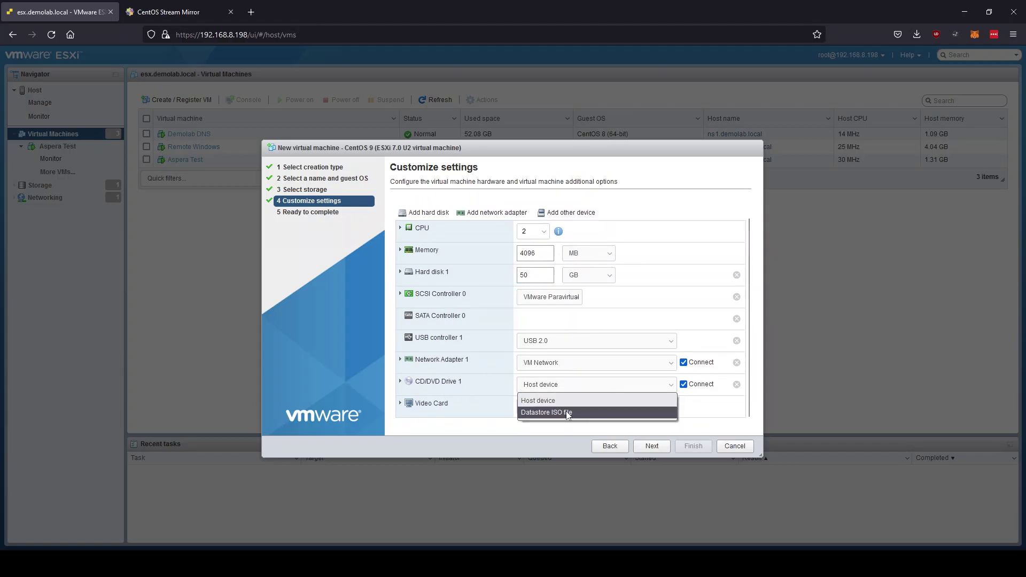
Load datastore ISO CentOS-Stream-9-20220208.1-x86_64-boot.iso into CD/DVD Drive 1.
click(598, 414)
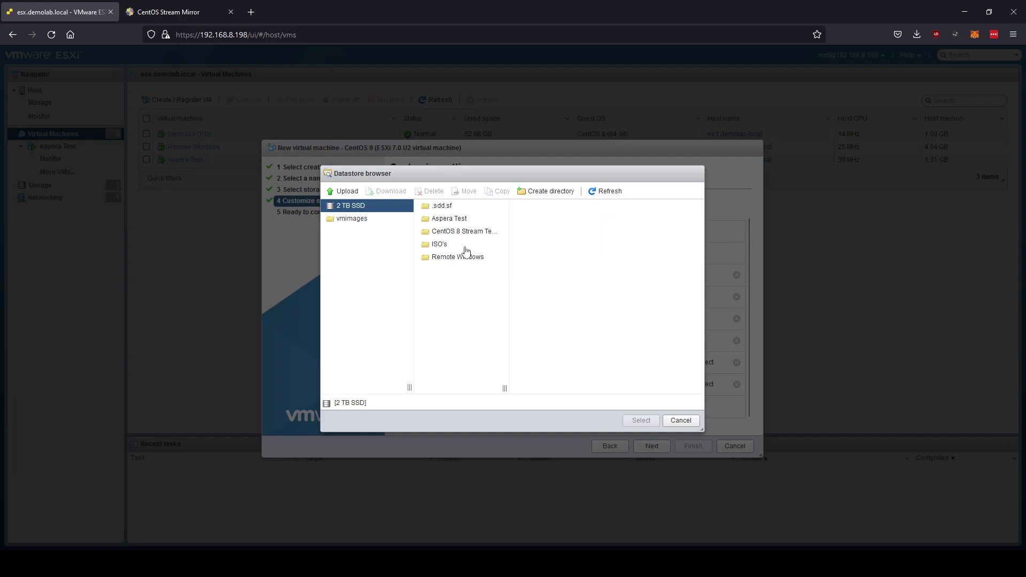
click(451, 246)
click(558, 219)
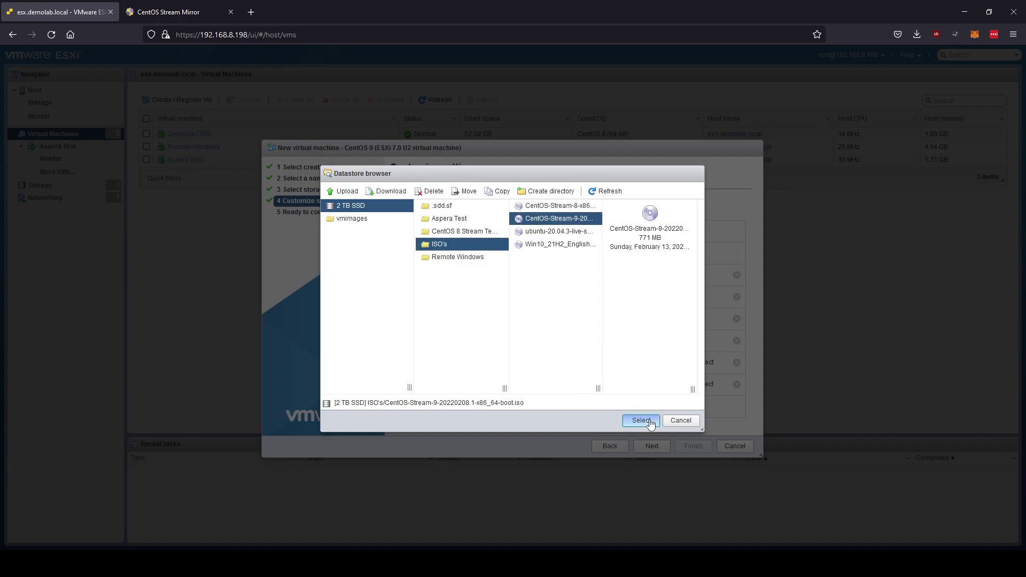
click(641, 420)
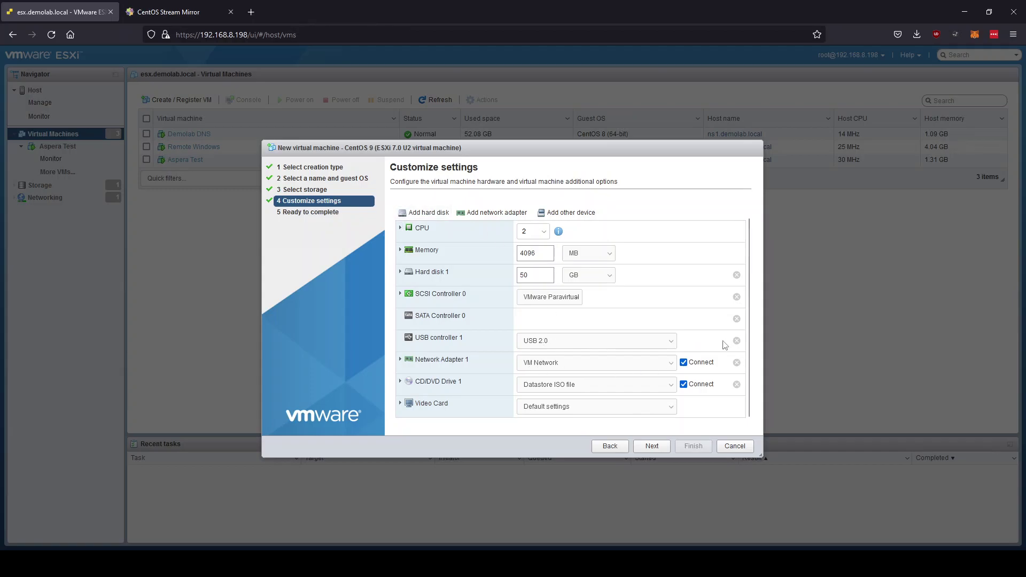
click(467, 213)
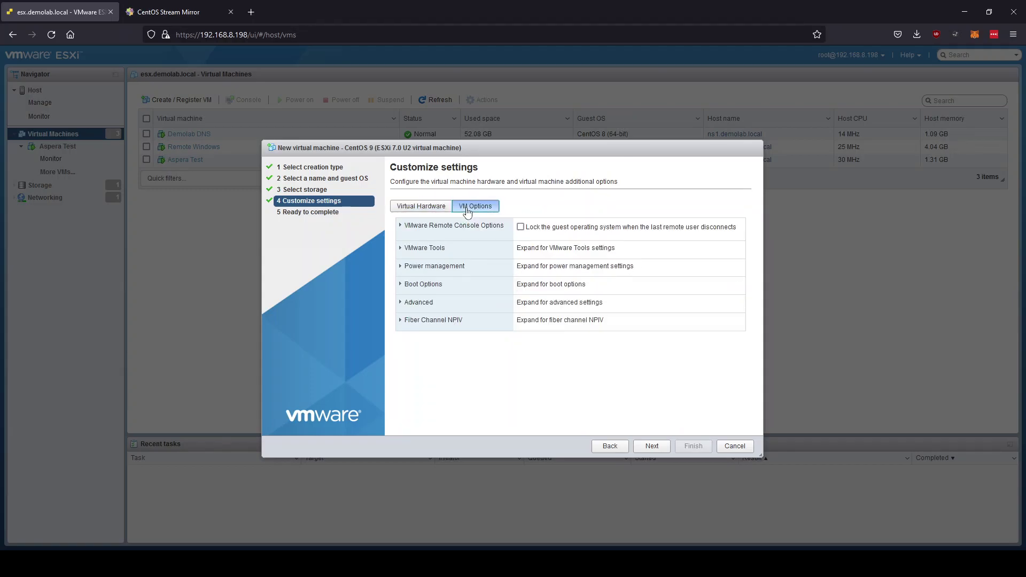
Uncheck Enable UEFI secure boot under Boot Options and finish creating the CentOS 9 VM.
click(402, 286)
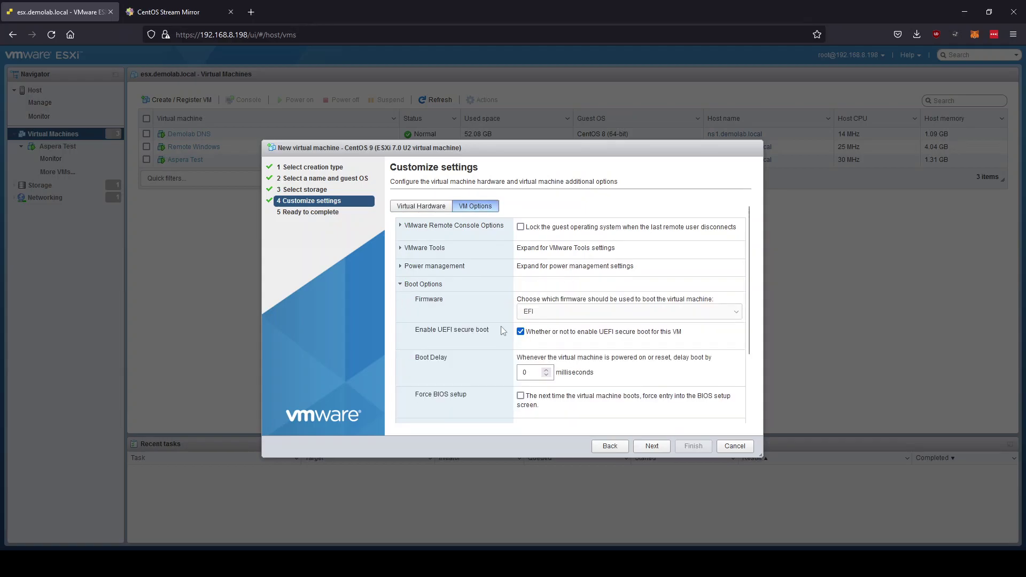
click(520, 332)
click(650, 447)
click(693, 447)
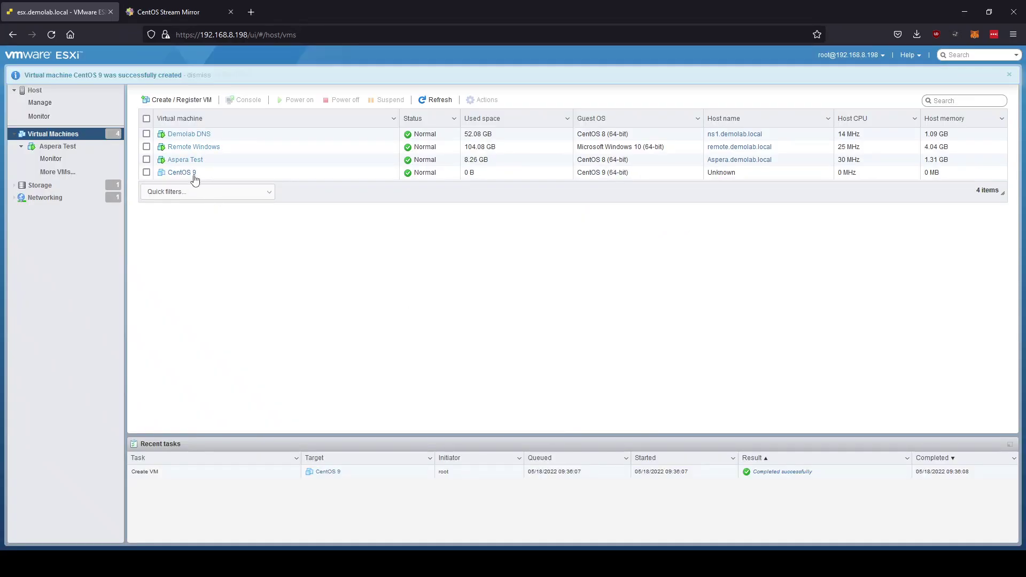
Select the CentOS 9 VM and power it on from its console thumbnail.
click(179, 172)
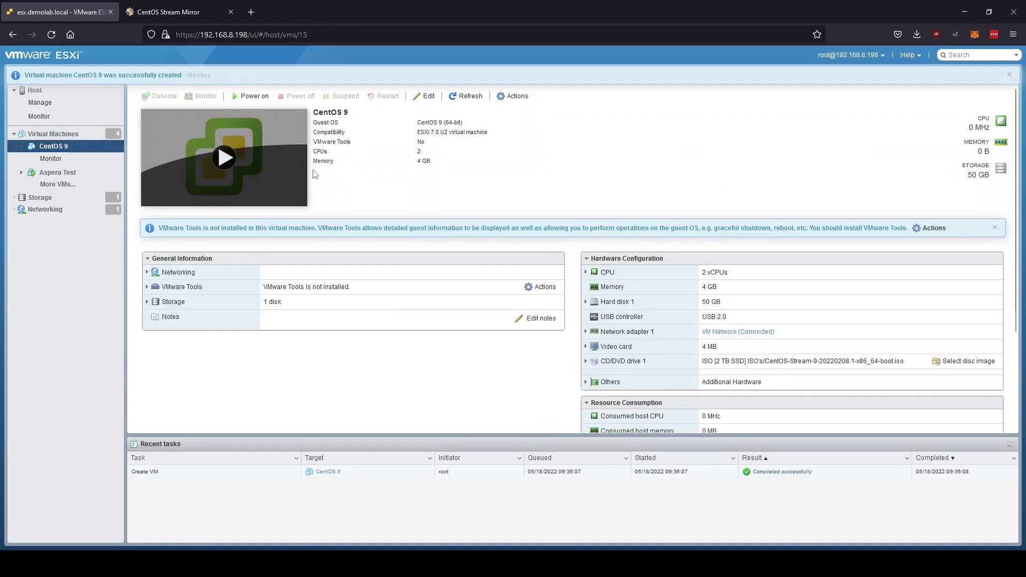
click(229, 161)
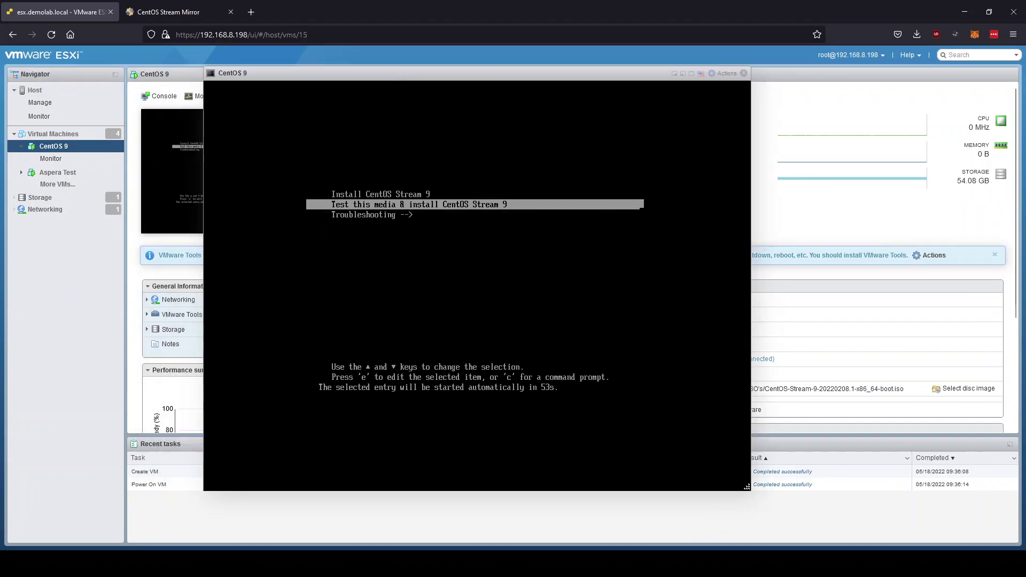
Boot the Install CentOS Stream 9 entry and choose English (South Africa) as the installer language.
key(Up)
key(Return)
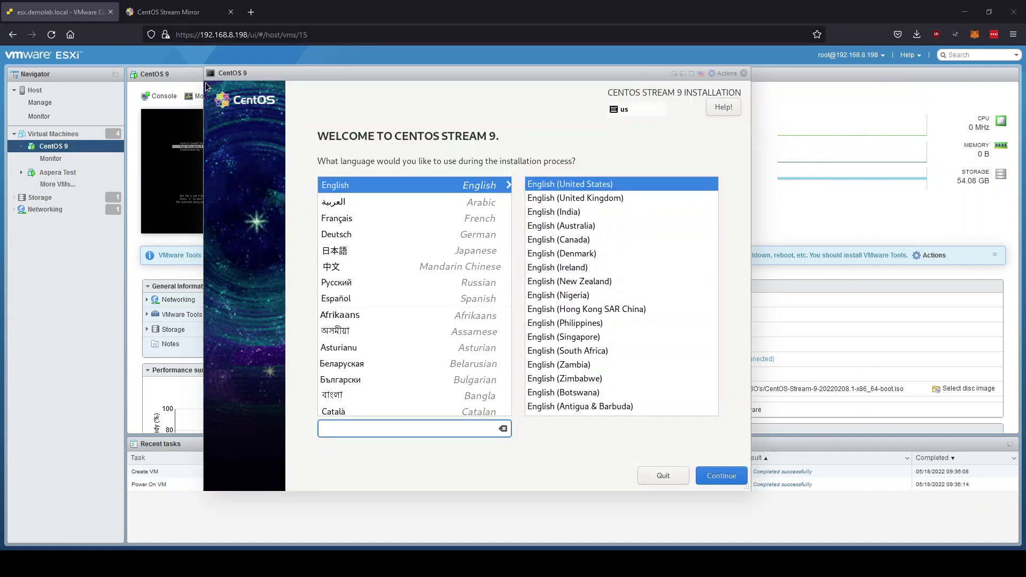
click(558, 351)
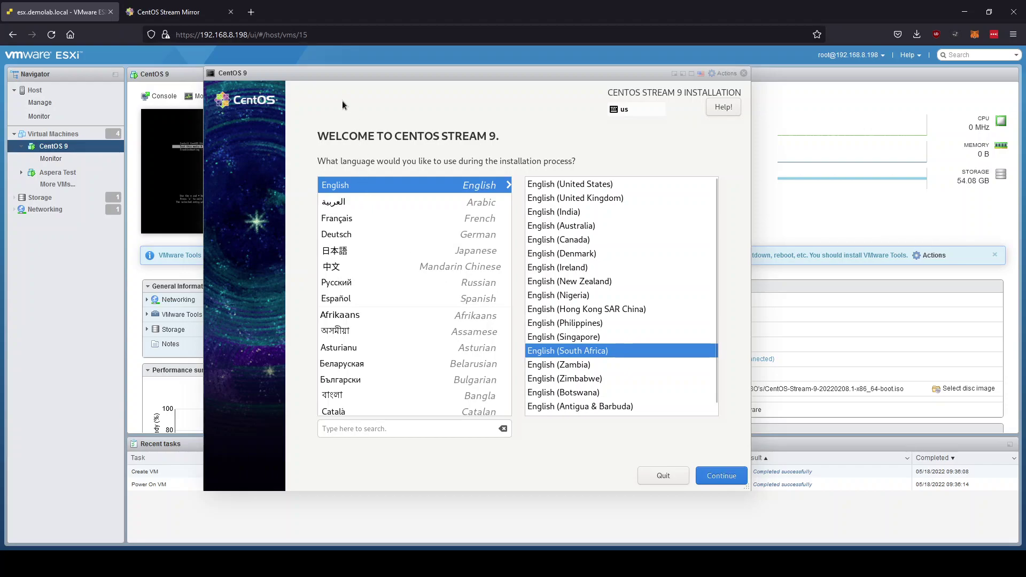
Close the VM console window and reopen it.
mouse_move(320, 80)
mouse_down()
mouse_move(294, 81)
mouse_move(314, 82)
mouse_up()
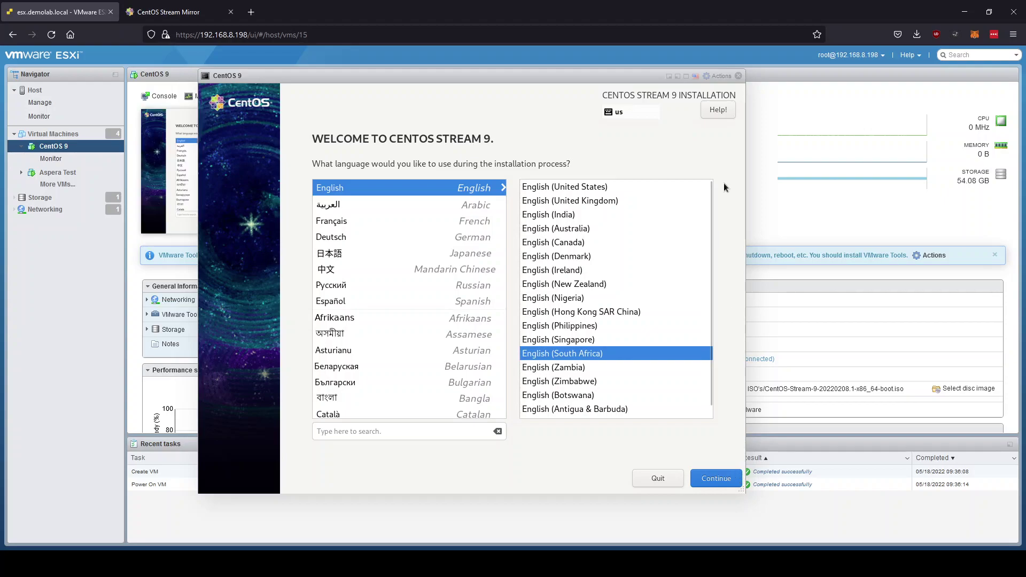
click(738, 78)
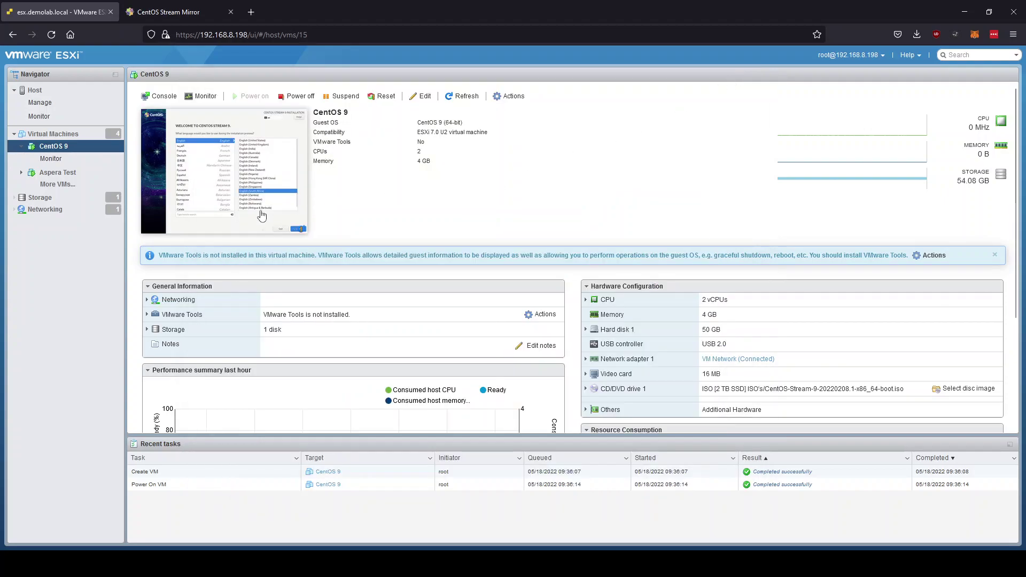
click(216, 175)
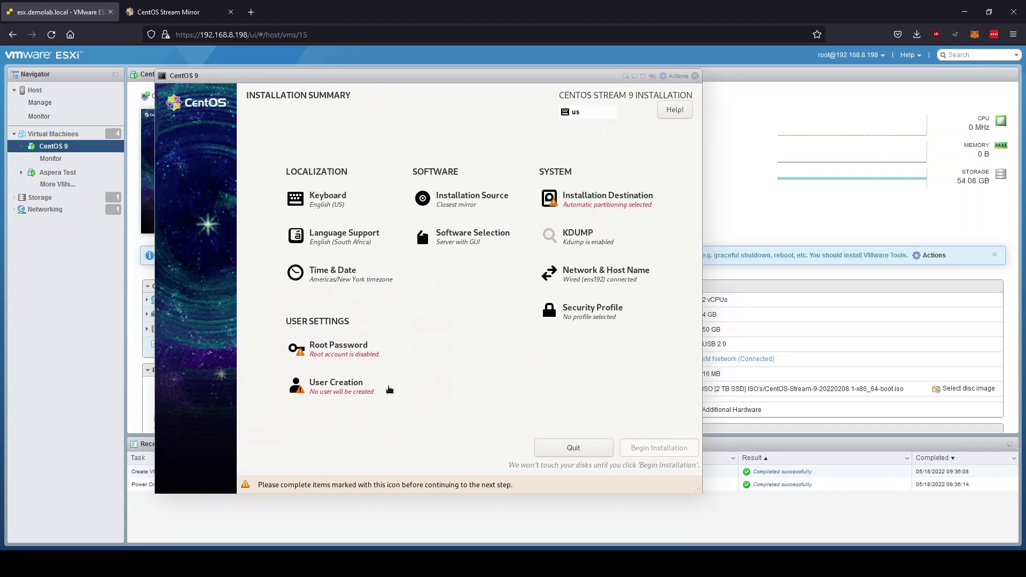
Set the installer timezone to Africa/Johannesburg.
click(337, 274)
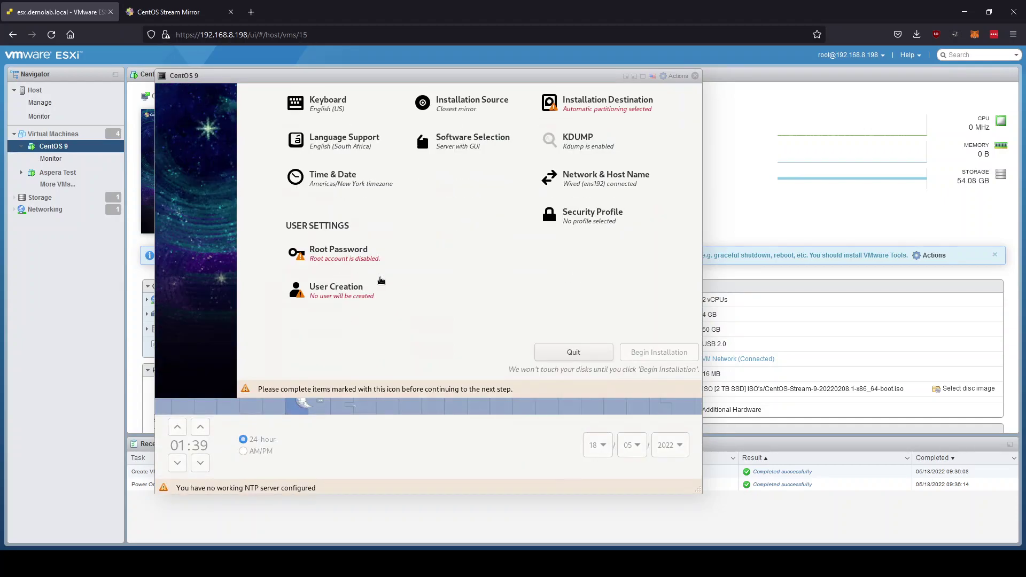
click(451, 373)
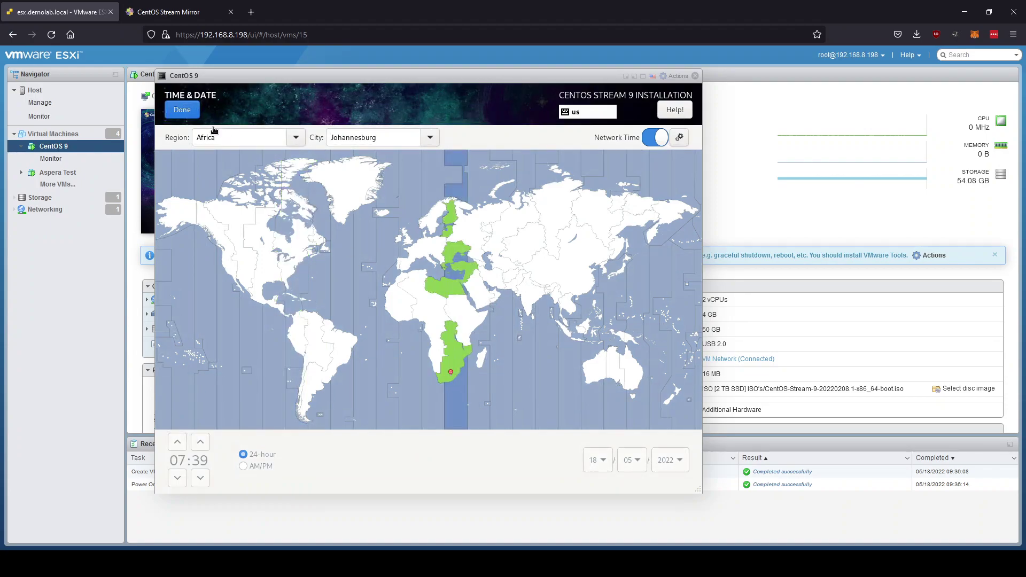
click(191, 115)
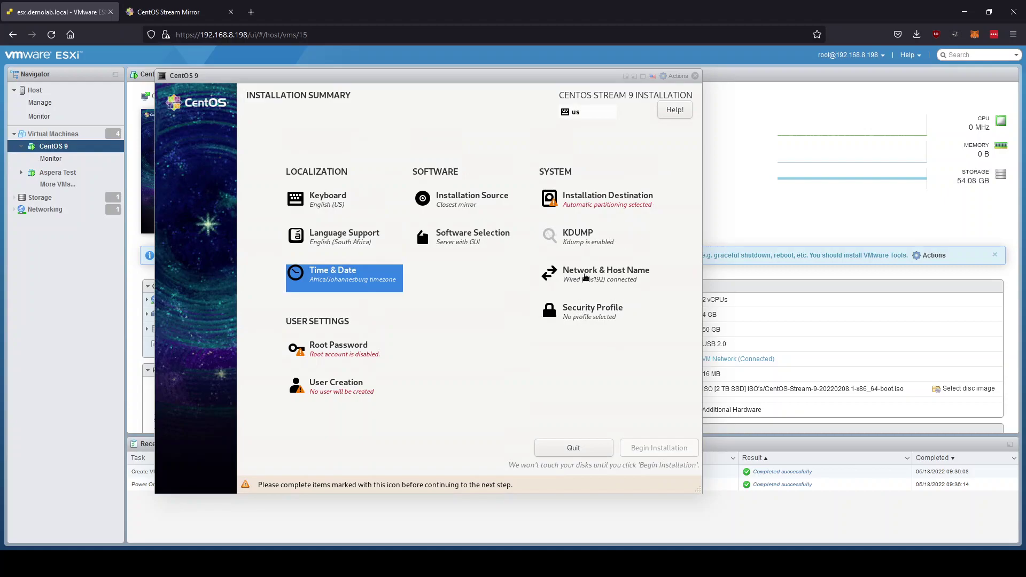
Set and apply the host name Centos9.
click(586, 277)
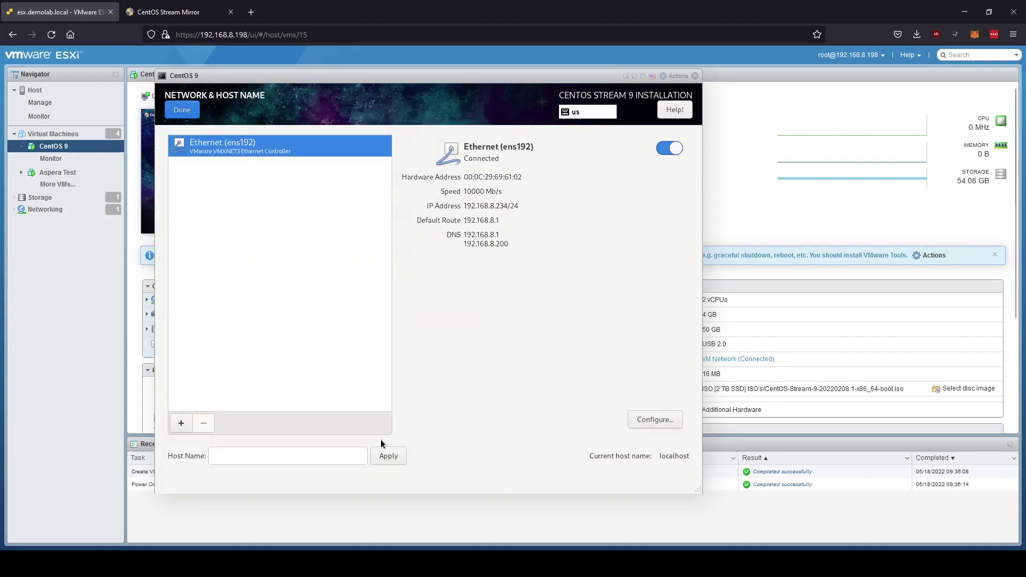
click(273, 458)
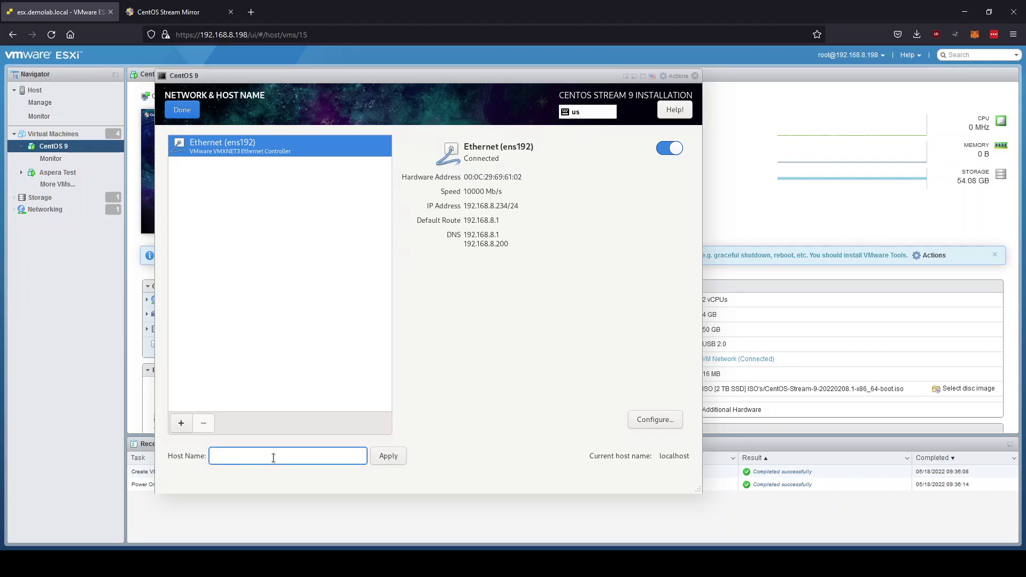
text(Centos9)
click(387, 456)
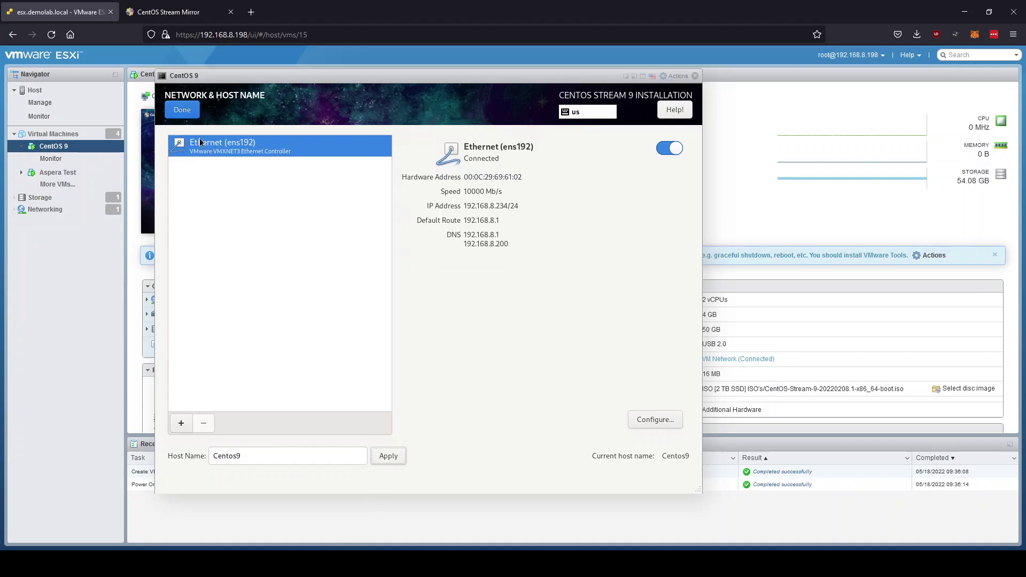
click(182, 110)
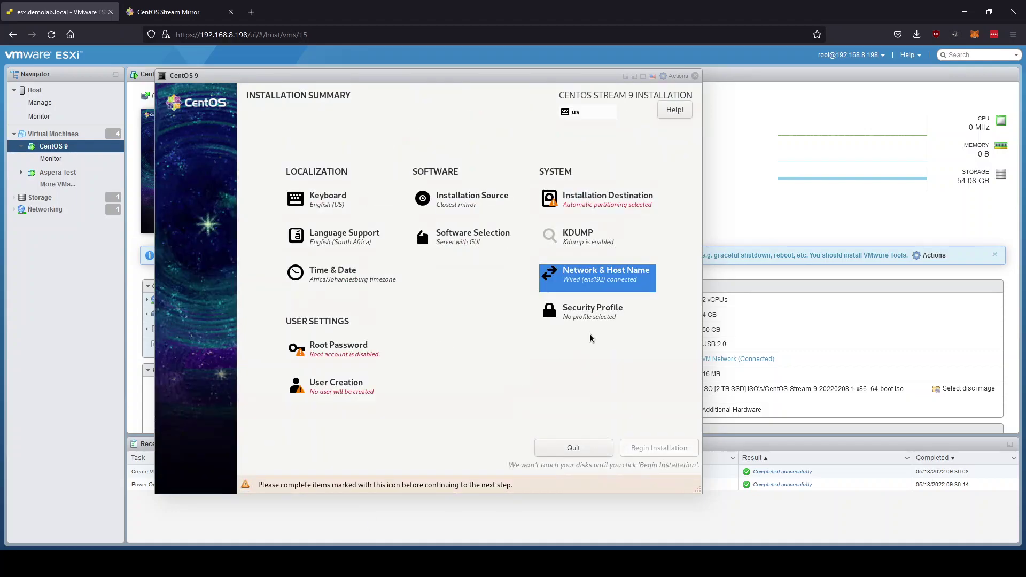
click(615, 209)
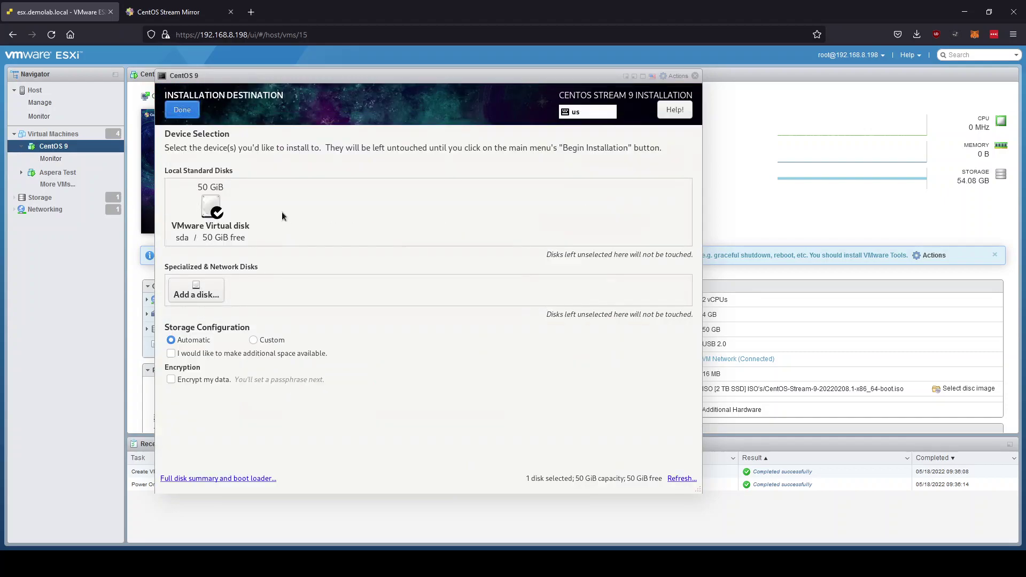
Choose custom partitioning, auto-create the mount points on the 50 GiB disk, and accept the changes.
click(274, 341)
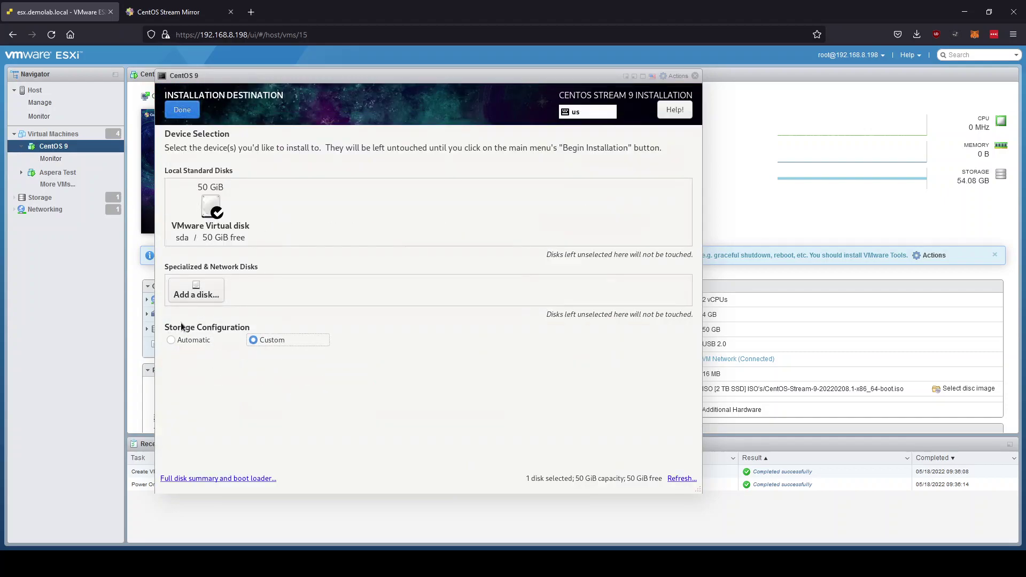
click(192, 111)
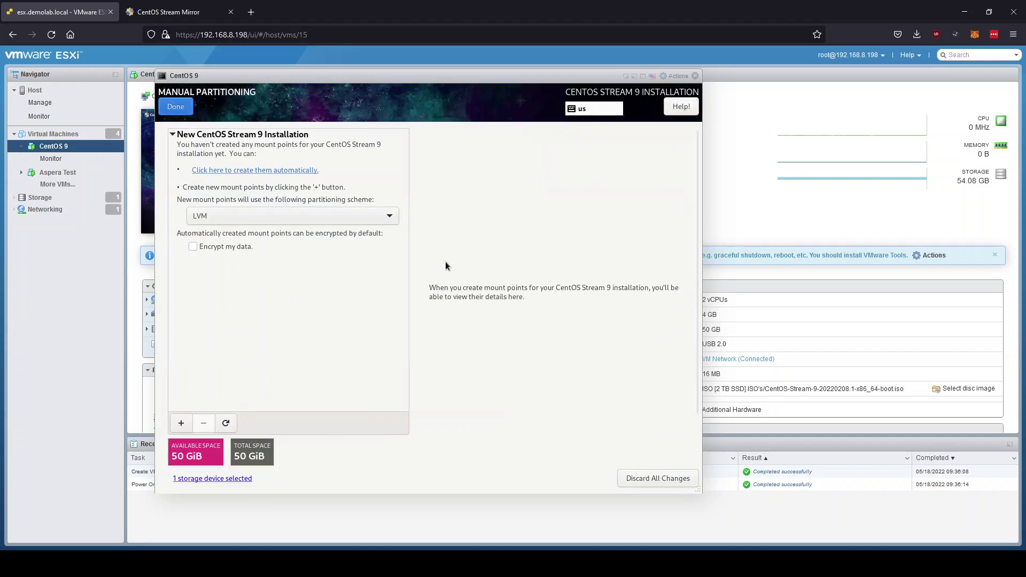
click(263, 171)
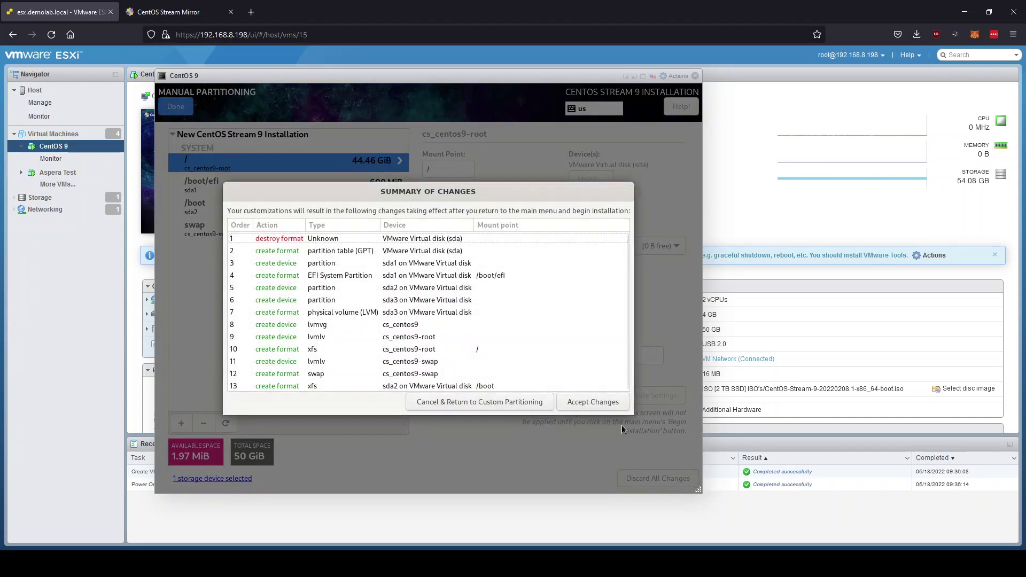
click(590, 402)
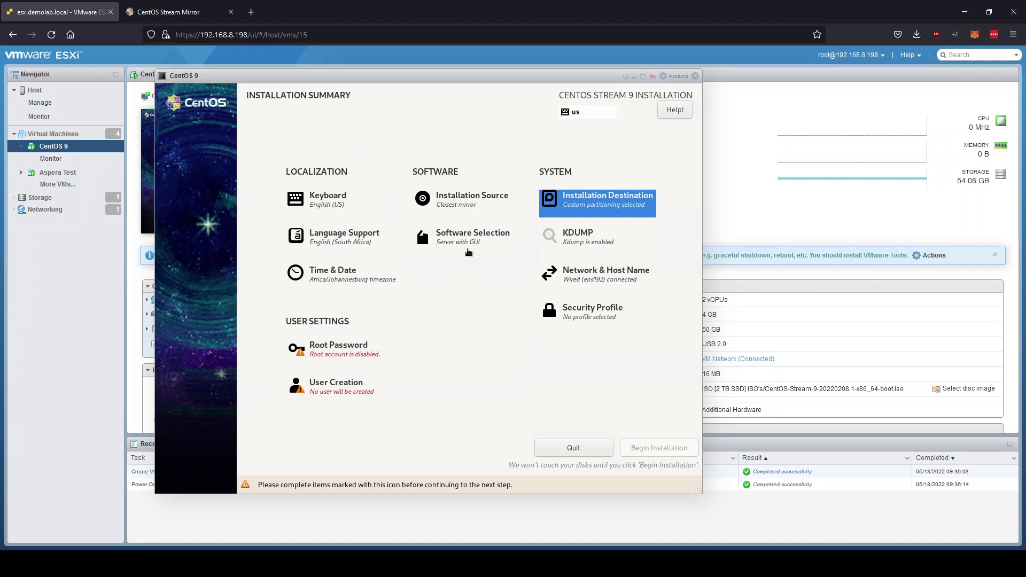
Switch the installer's base environment from Server with GUI to Server.
click(471, 240)
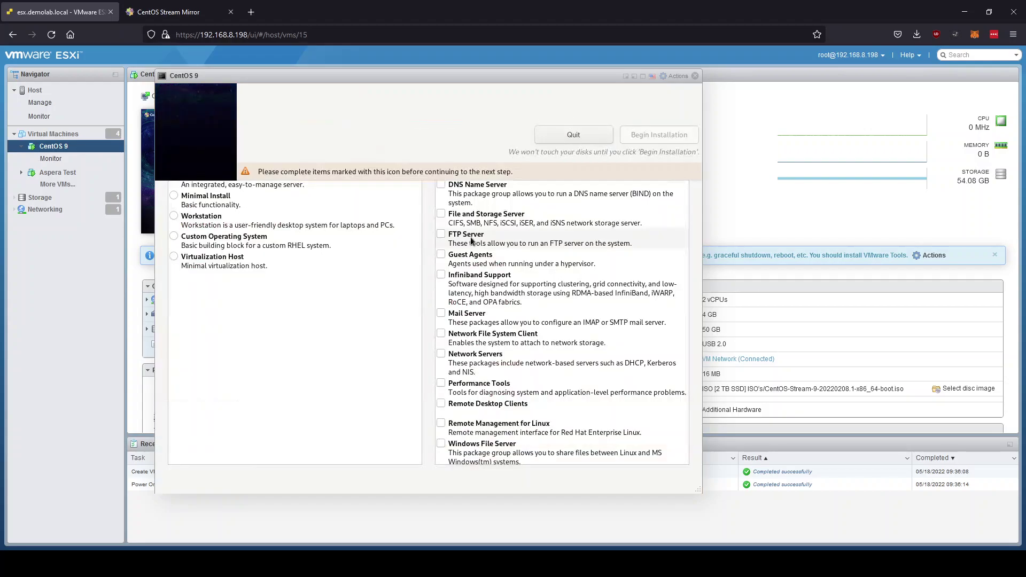
click(175, 178)
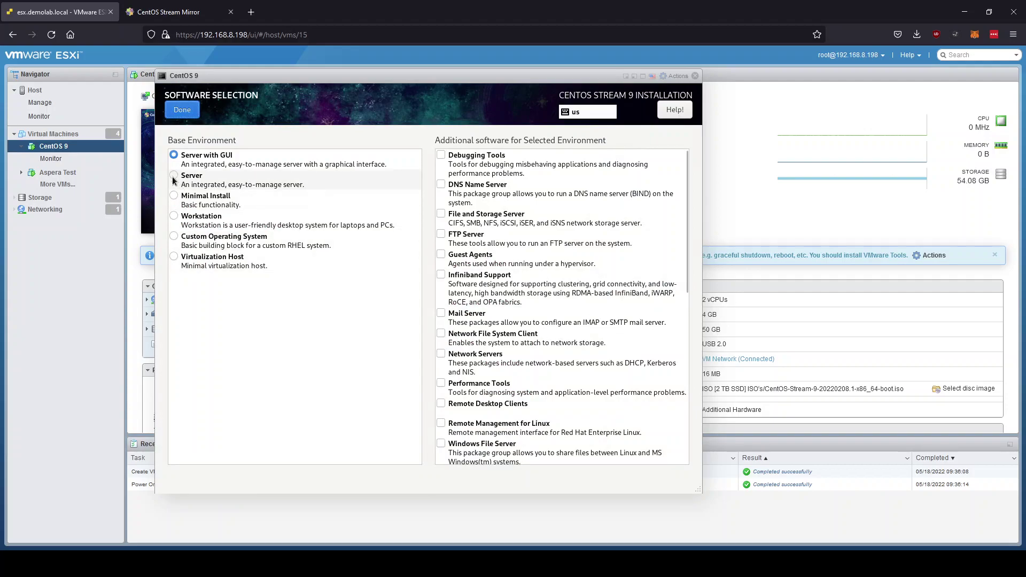
click(182, 109)
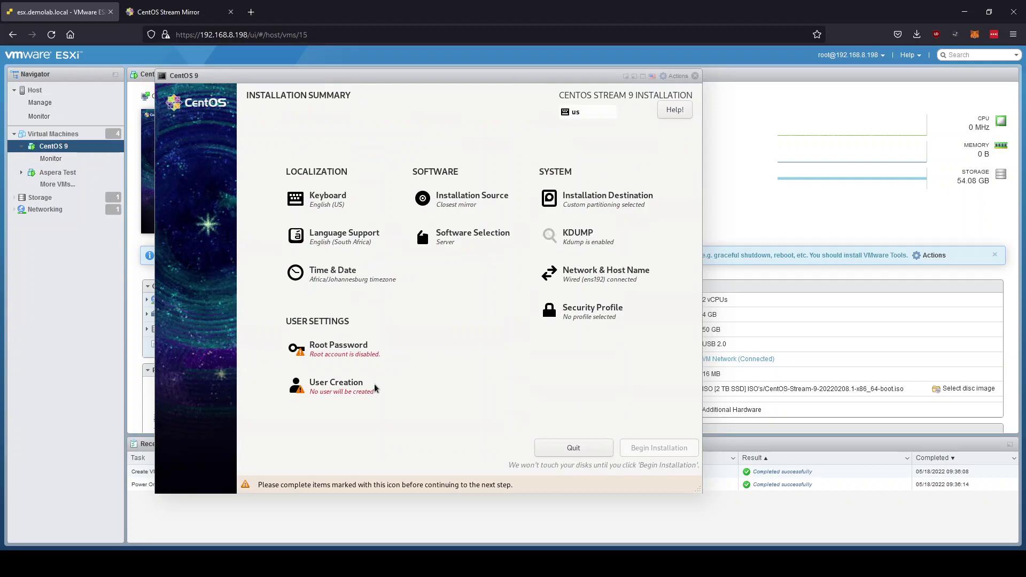
Unlock root, allow root SSH password login, and set and confirm the root password.
click(320, 352)
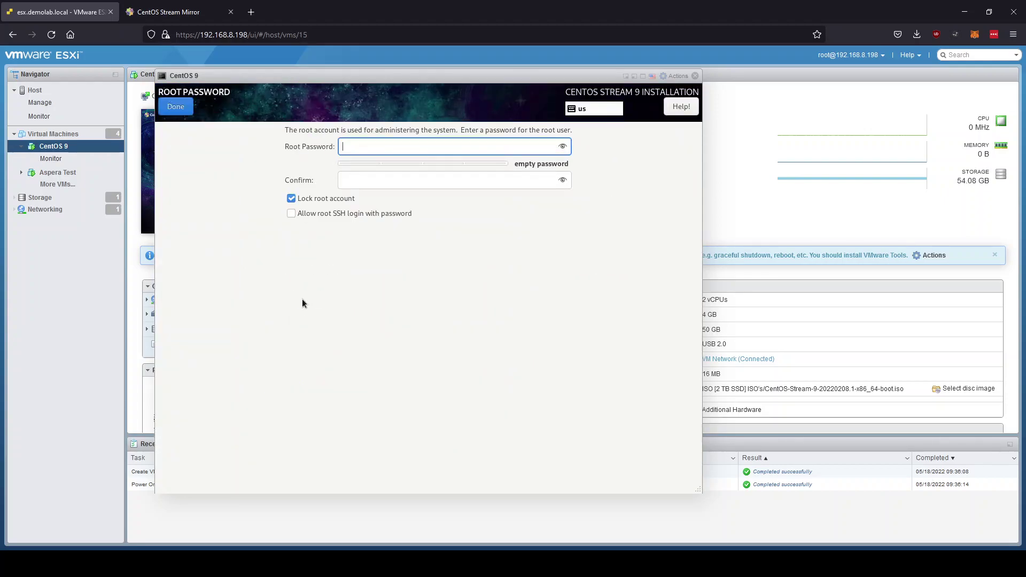
click(292, 199)
click(291, 213)
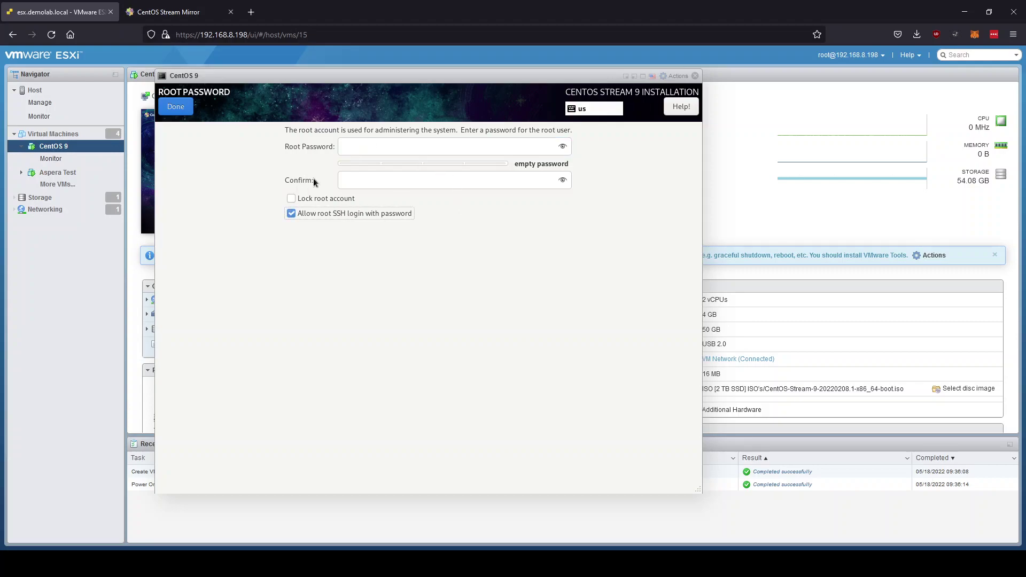
click(367, 146)
text(pass)
key(Tab)
text(pass)
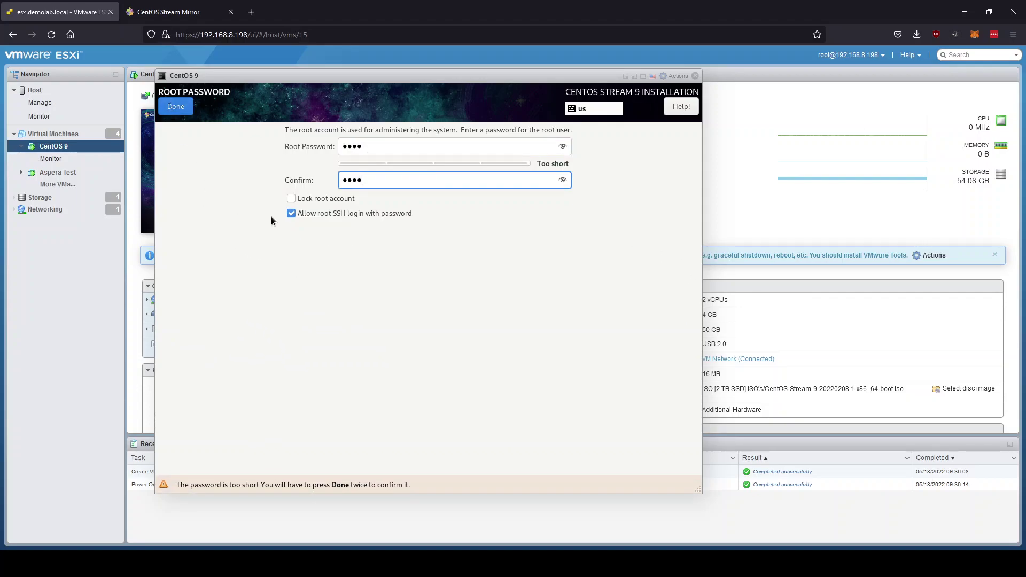
click(184, 108)
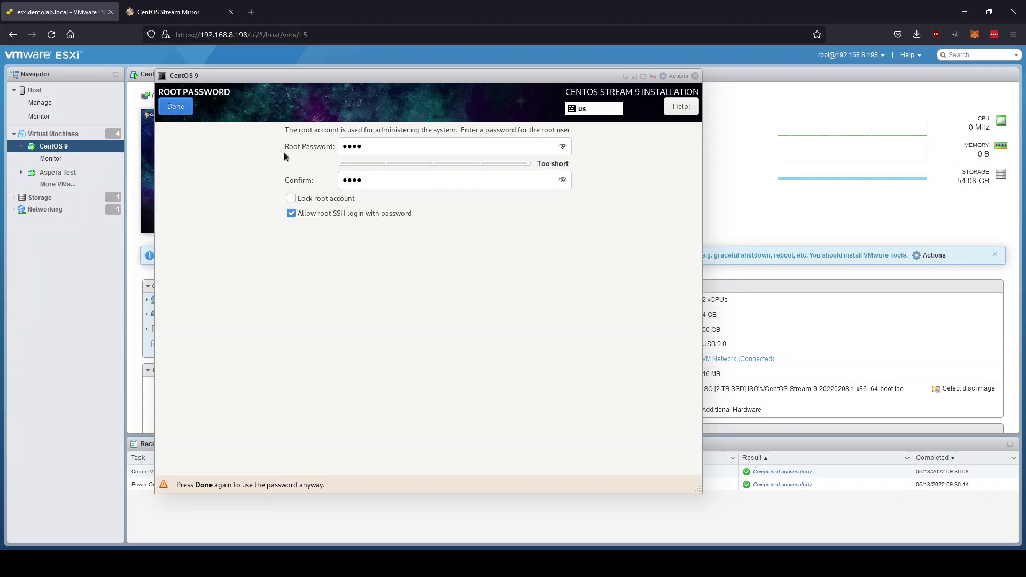
click(167, 109)
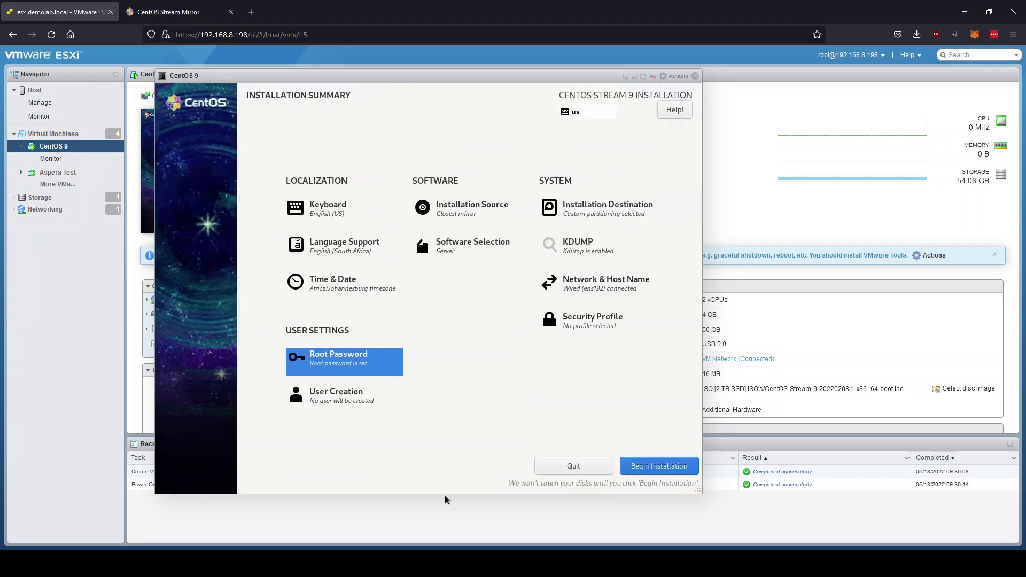
Begin the CentOS Stream 9 installation and move the console aside to reveal the VM summary.
click(639, 474)
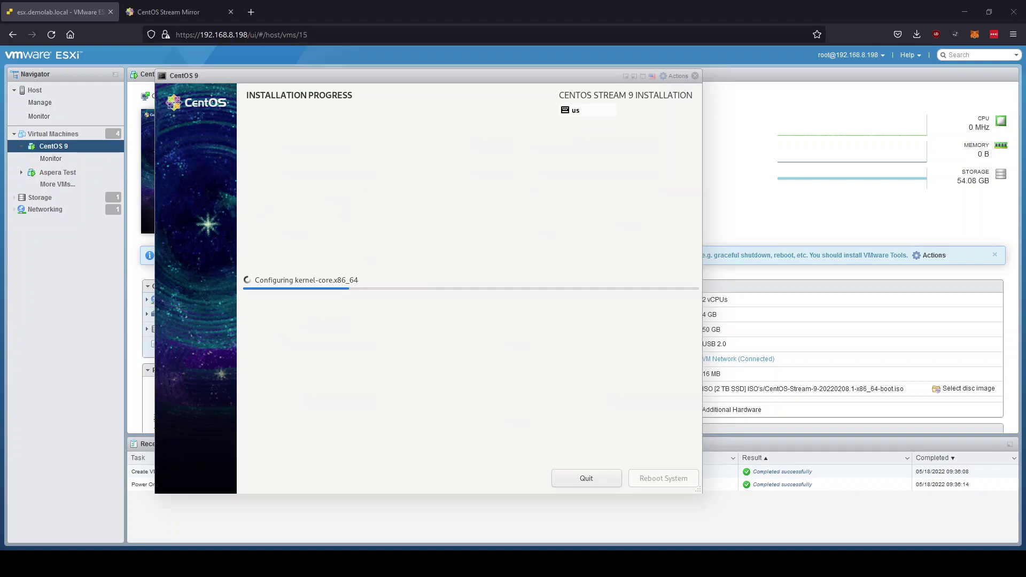
drag(429, 77, 460, 81)
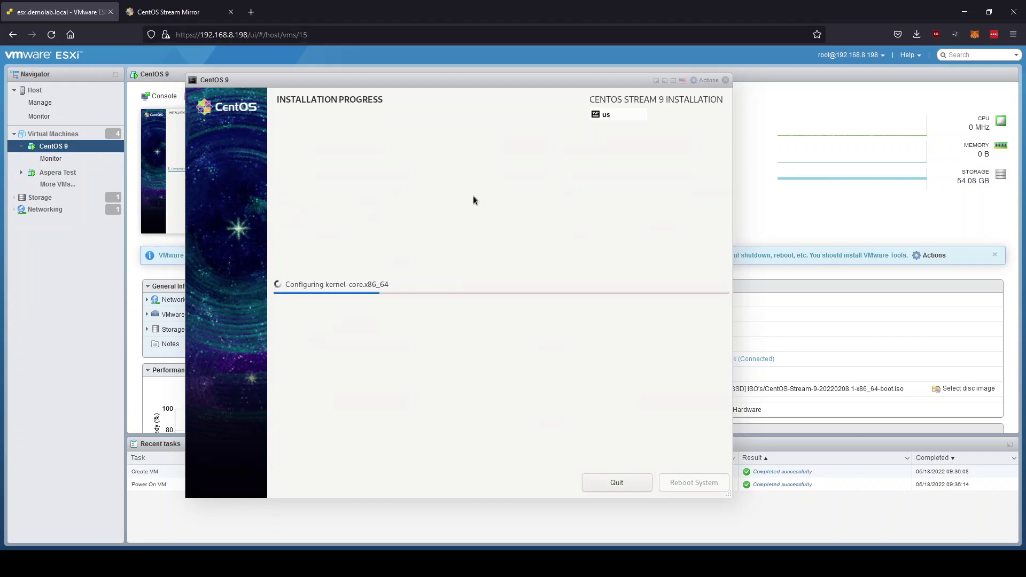
Close and reopen the VM console, then let the installation run until it reports Complete.
click(725, 81)
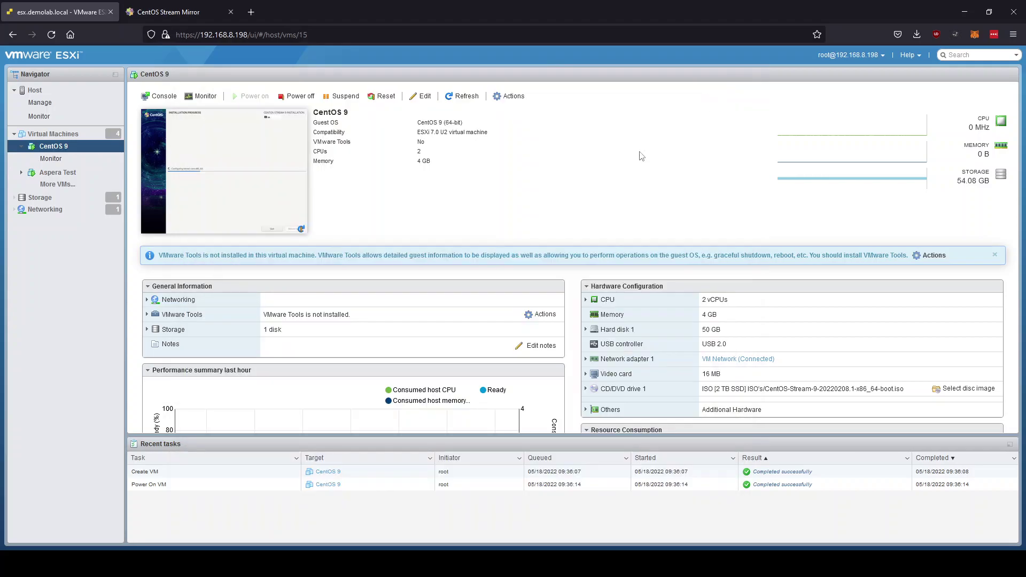
click(226, 170)
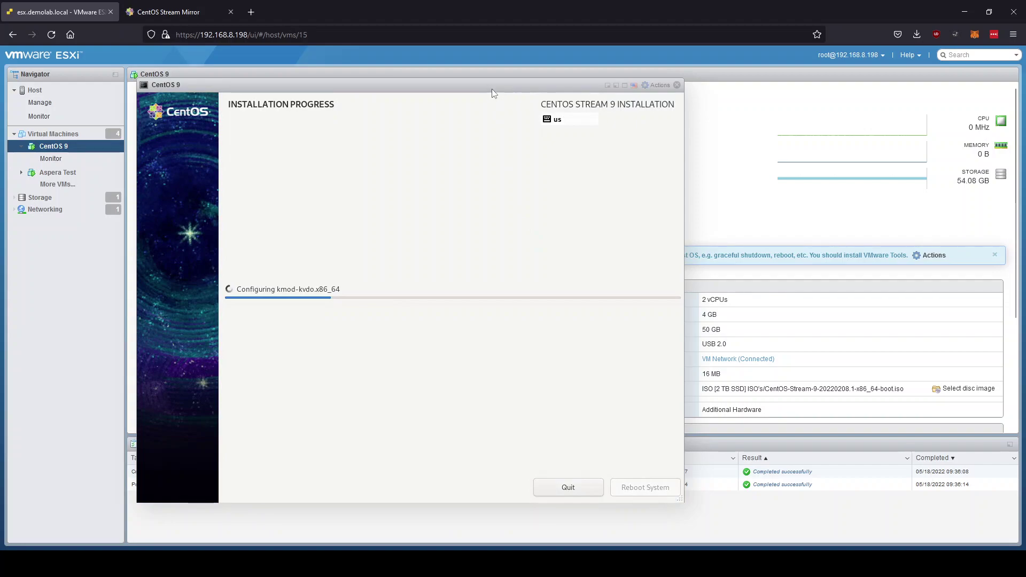
drag(495, 85, 501, 81)
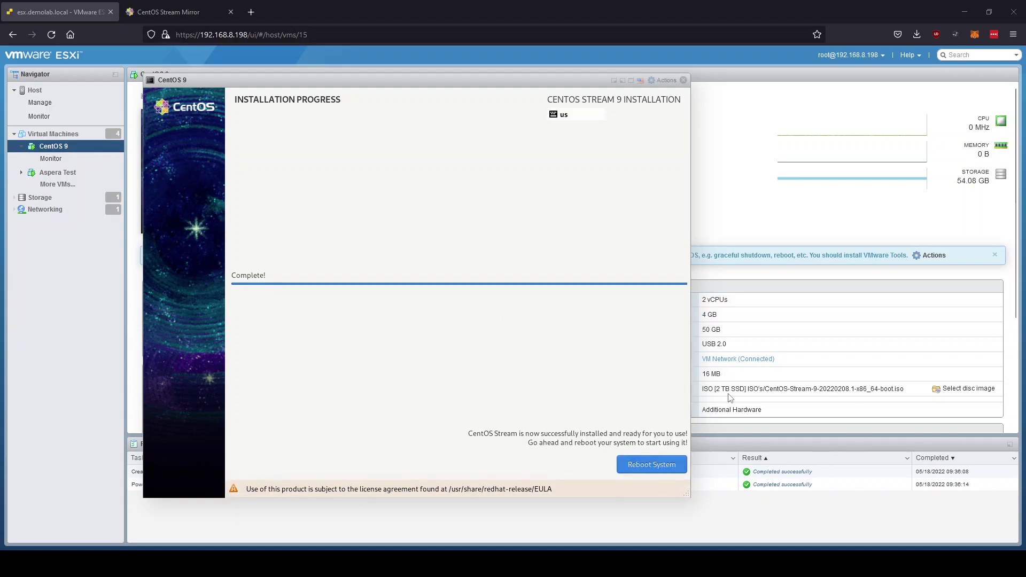
Reboot the freshly installed CentOS system to reach the Centos9 login prompt.
click(651, 468)
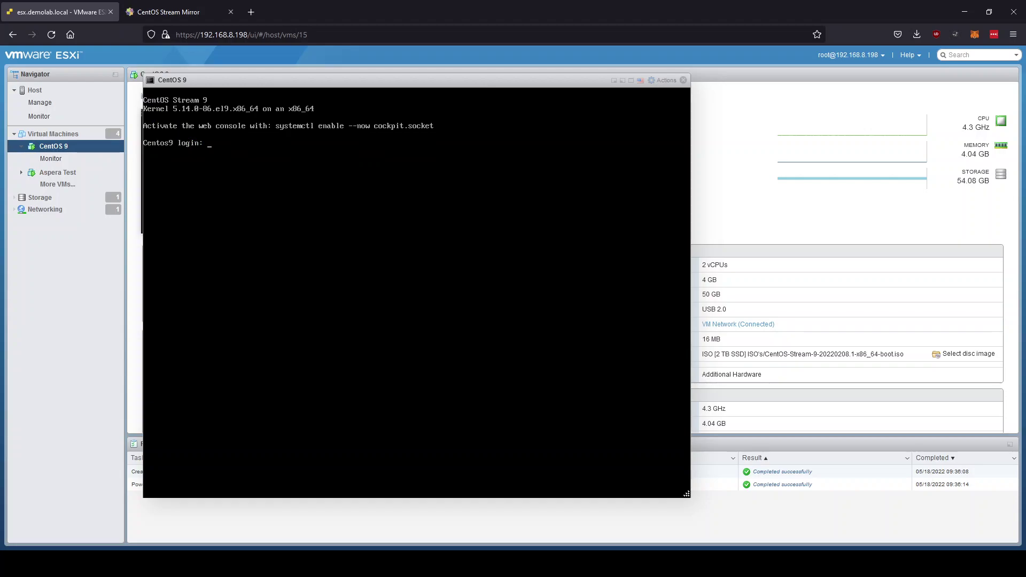
Log in to the VM console as root and run ifconfig to list the network interfaces.
text(oot)
key(Return)
text(ifconfig)
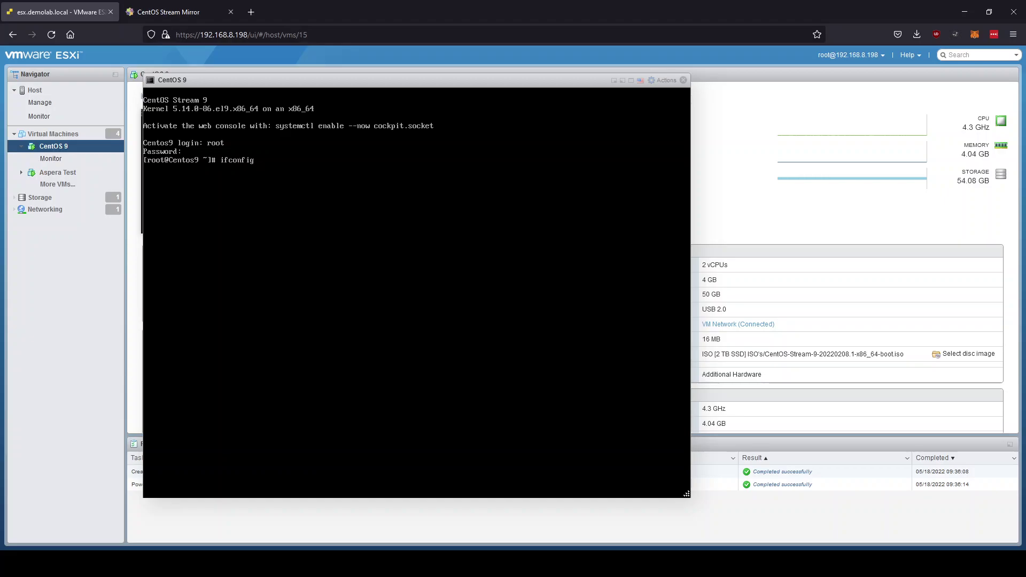
key(Return)
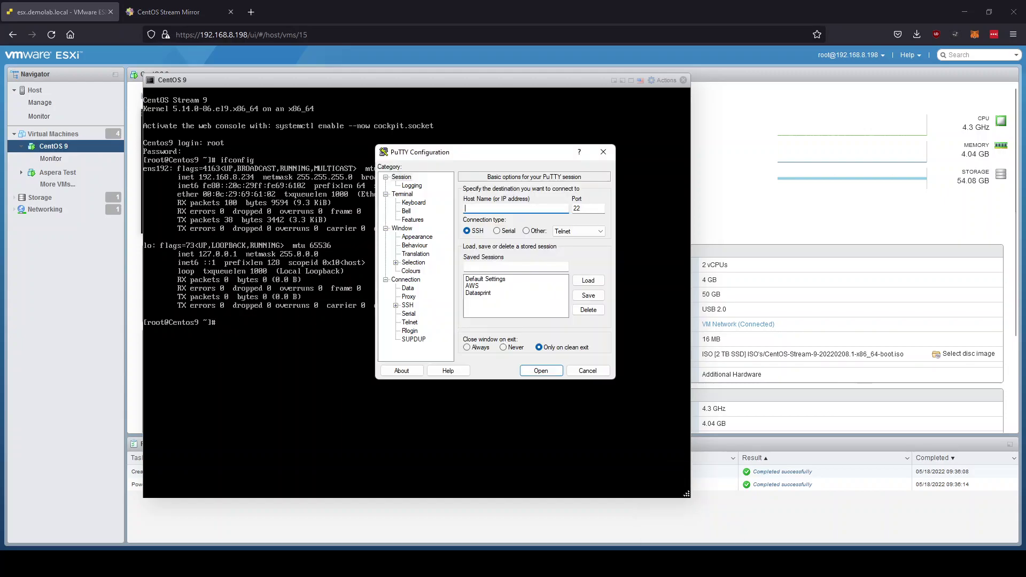
SSH into 192.168.8.234 with PuTTY as root and start typing dnf update.
drag(636, 142, 609, 140)
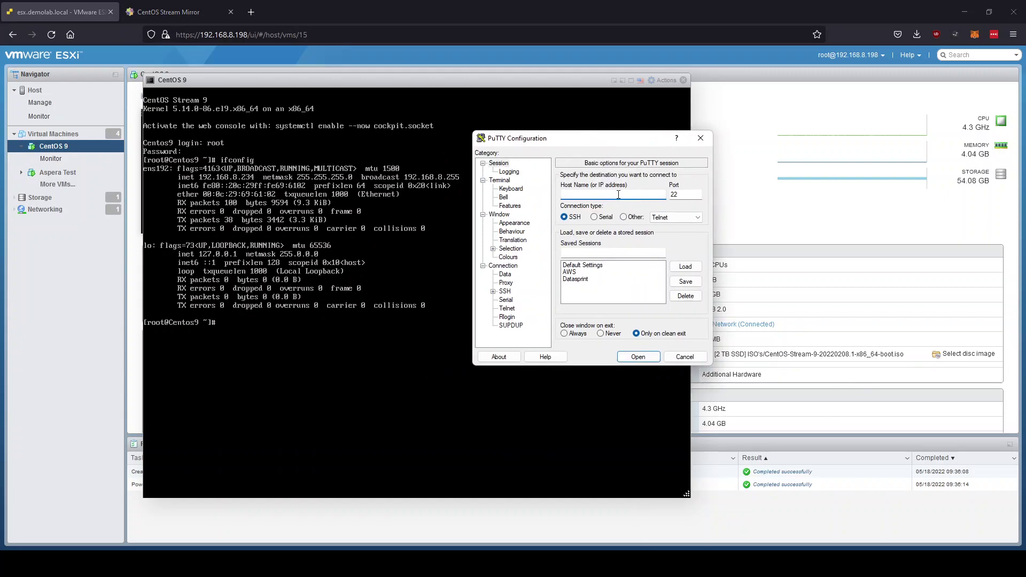
text(192.168.8.234)
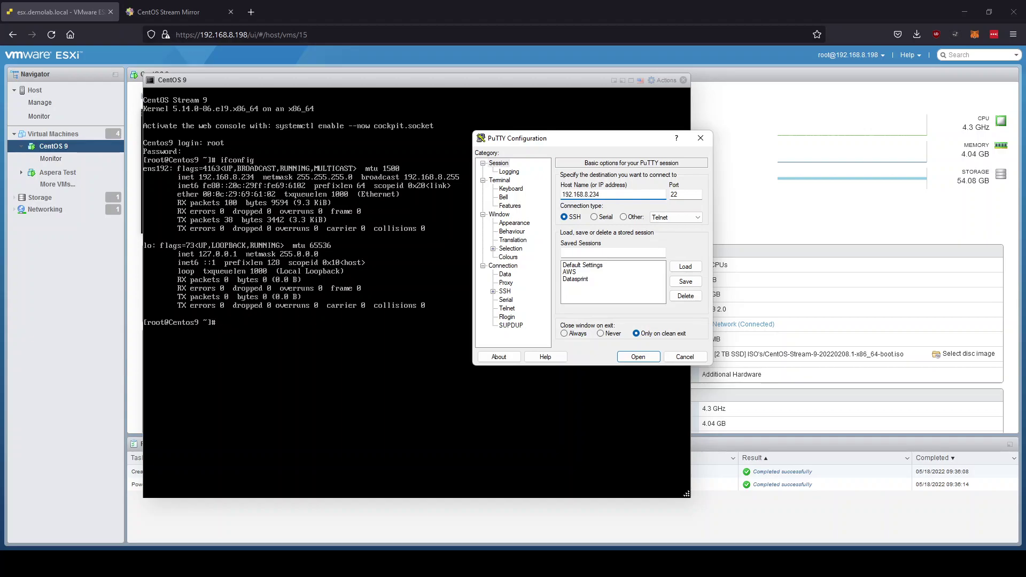
key(Return)
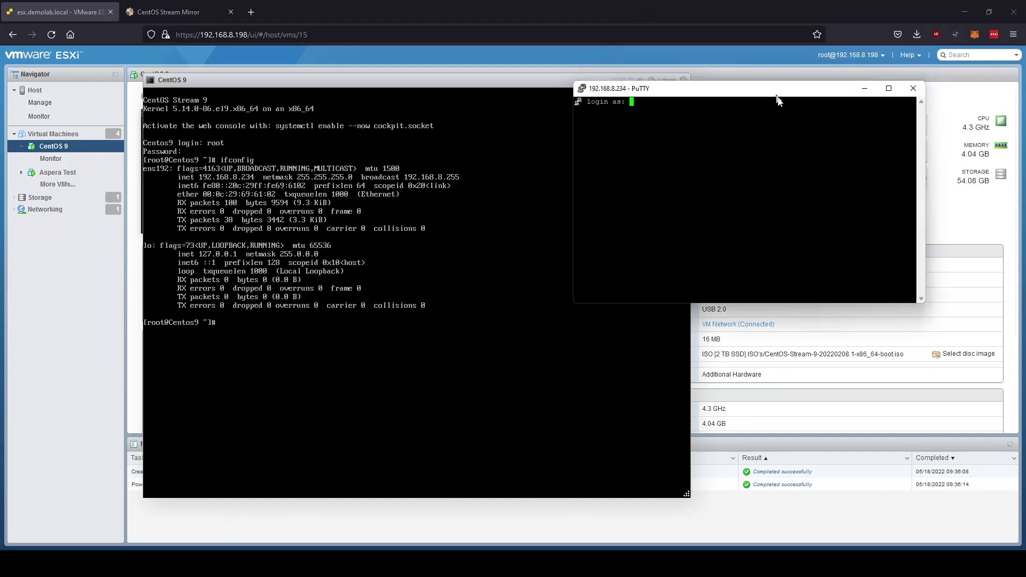
text(root)
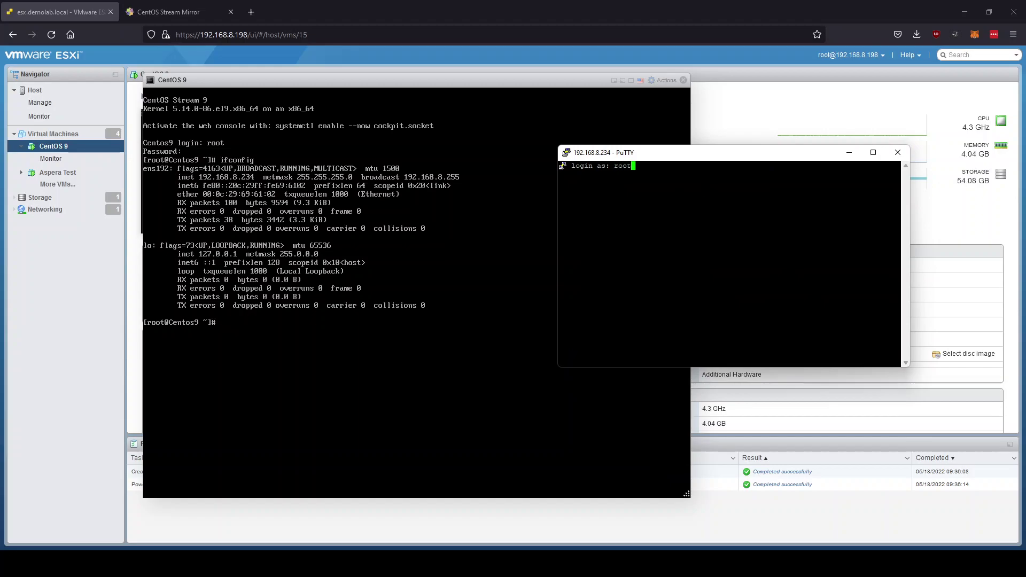
key(Return)
key(Return)
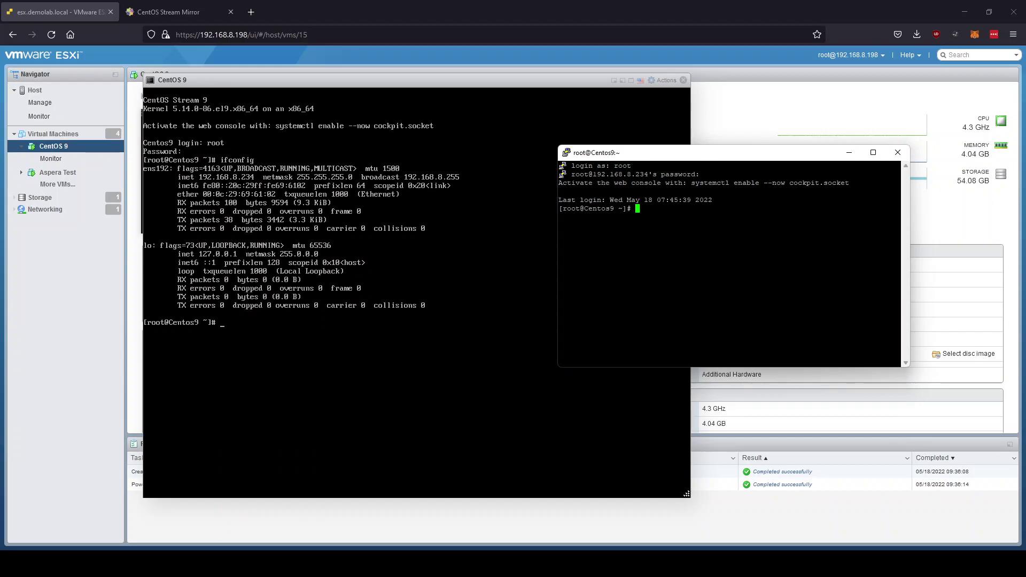
text(dnf )
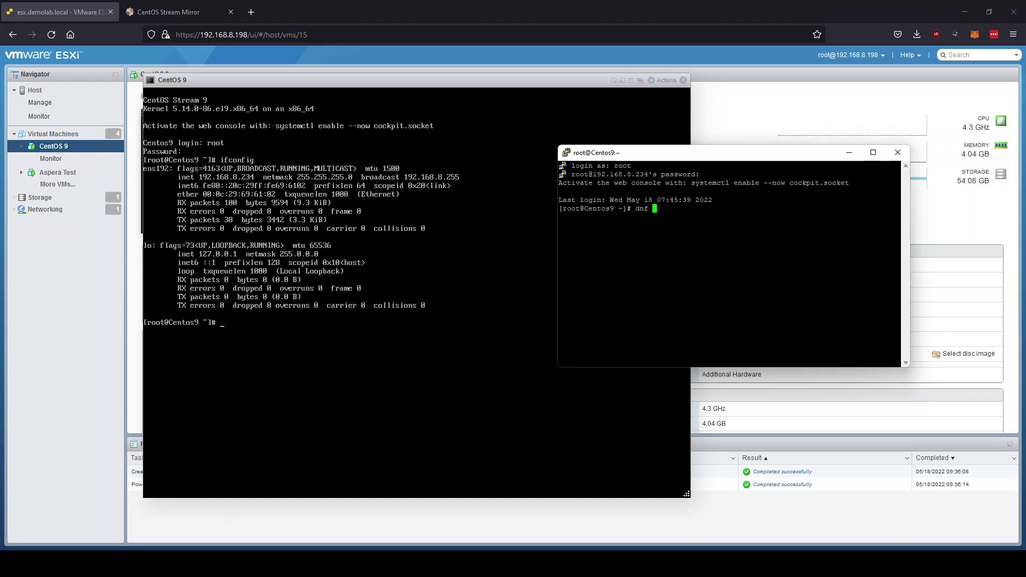
text(update)
Run dnf update, then move the PuTTY window up-left and enlarge it.
key(Return)
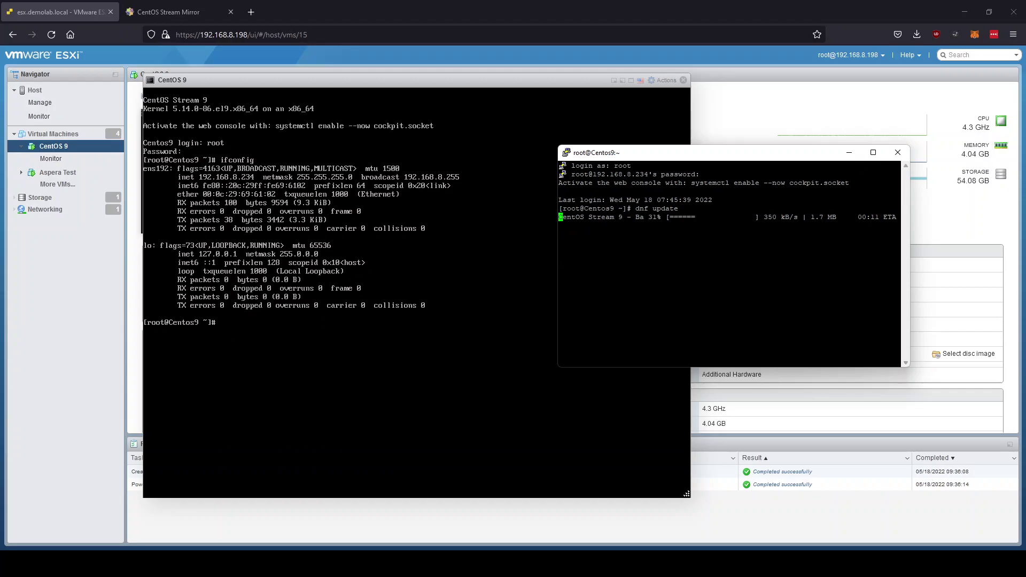
drag(715, 153, 601, 103)
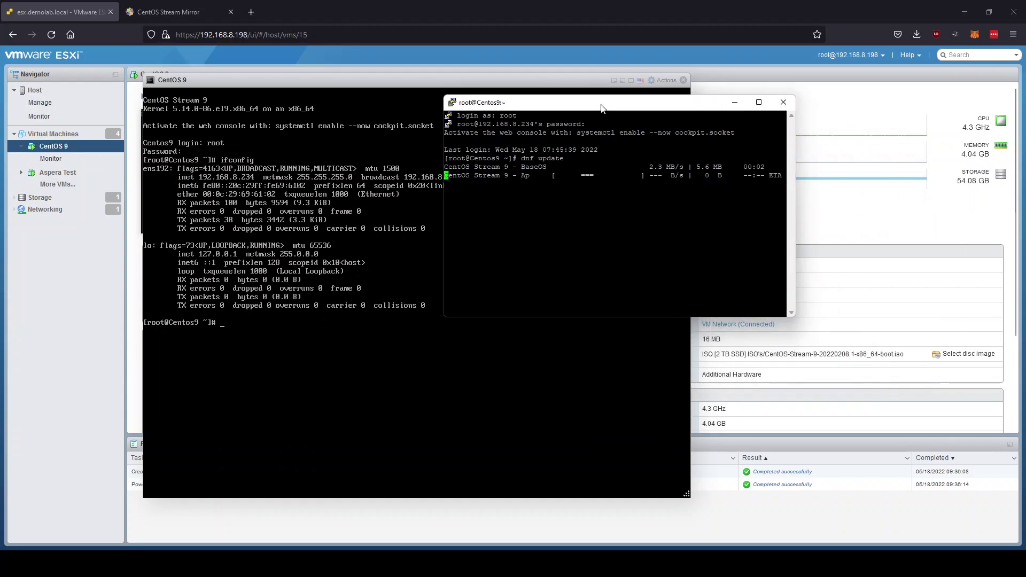
drag(794, 316, 894, 426)
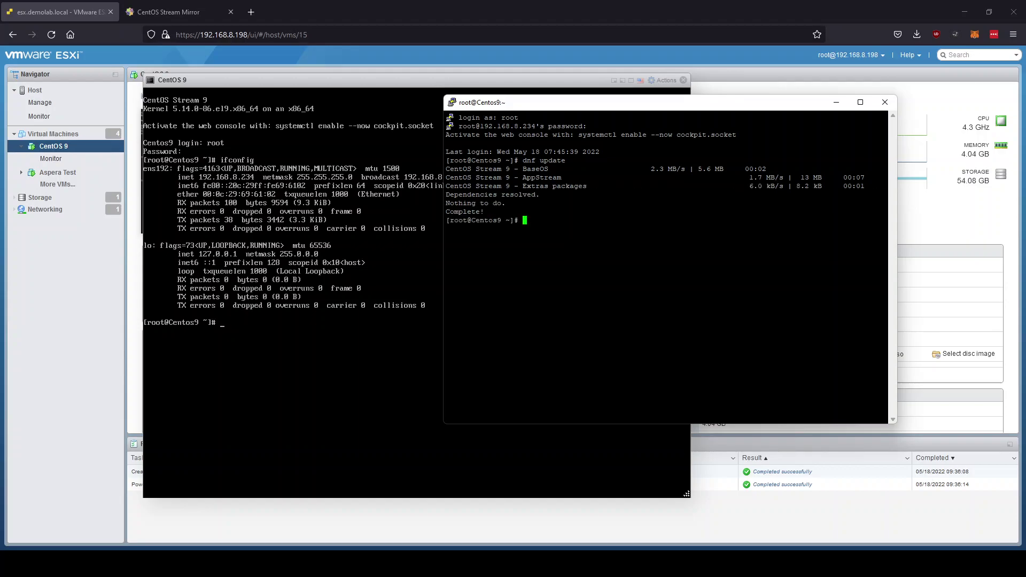
Install epel-release with dnf, accepting both packages and the GPG key.
text(dnf install epel-release)
key(Return)
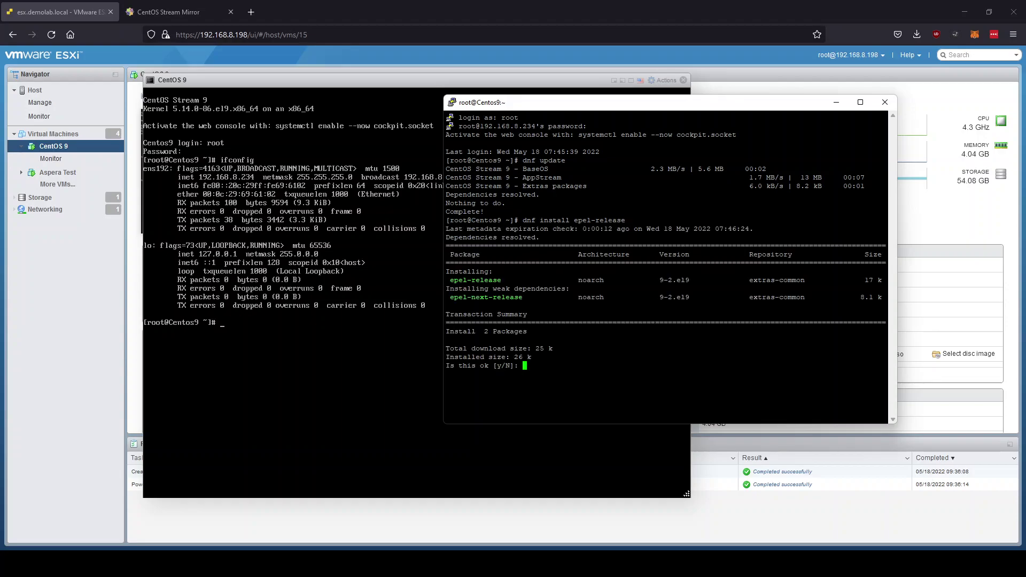
text(y)
key(Return)
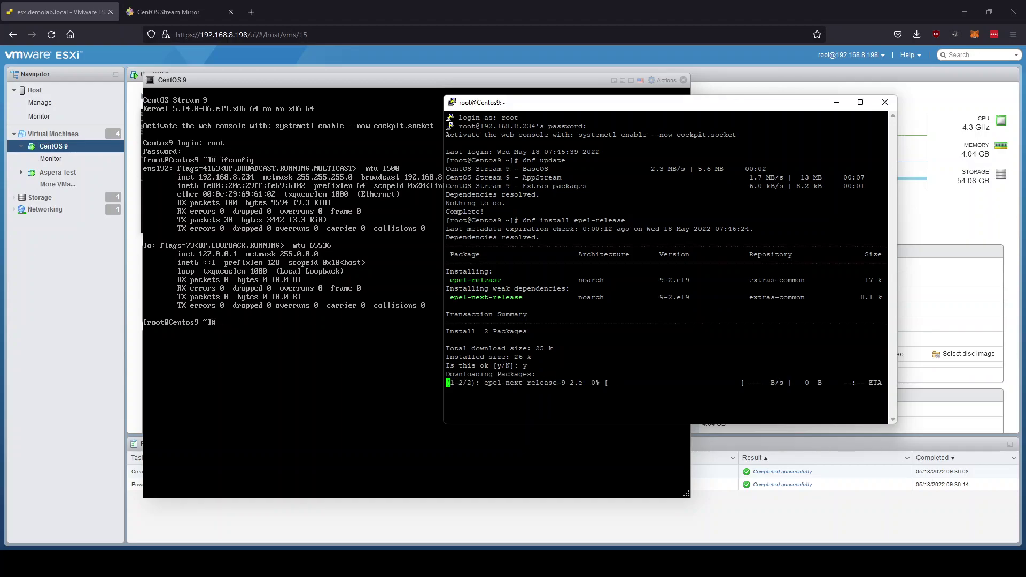
text(y)
key(Return)
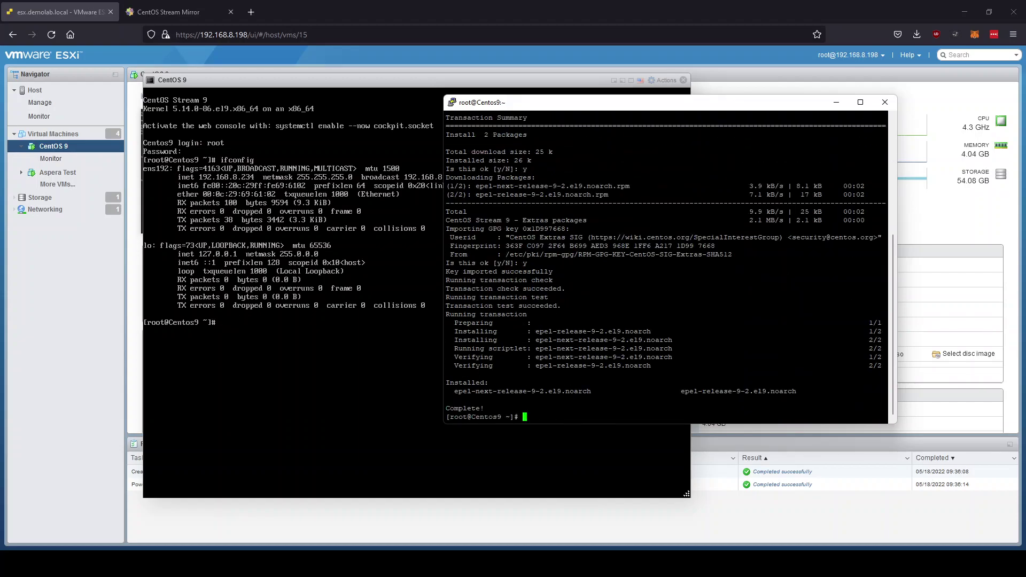
Run dnf repolist and highlight the epel and epel-next repository lines.
text(dnf repolist)
key(Return)
key(Up)
key(Return)
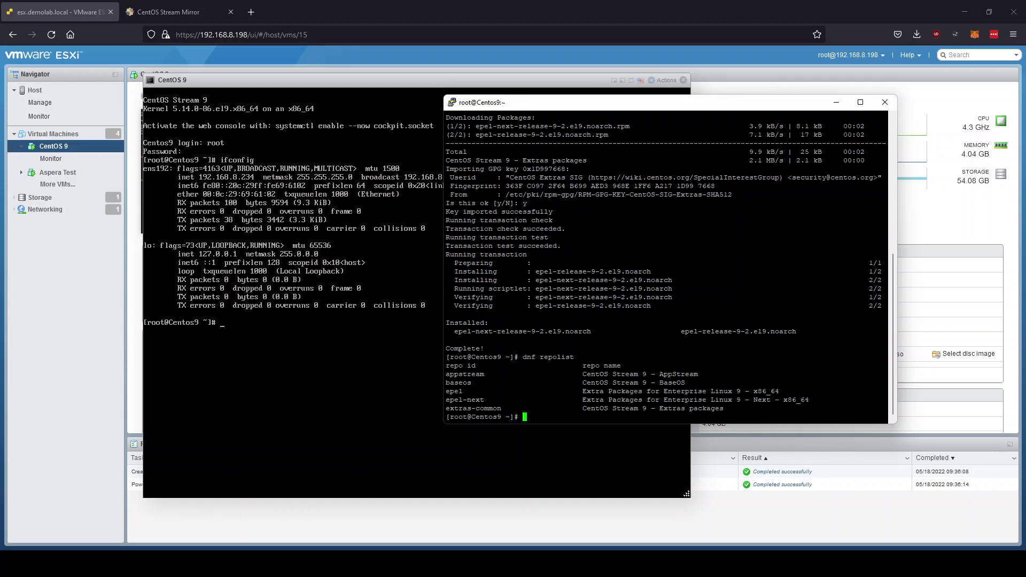
drag(447, 392, 818, 400)
click(817, 400)
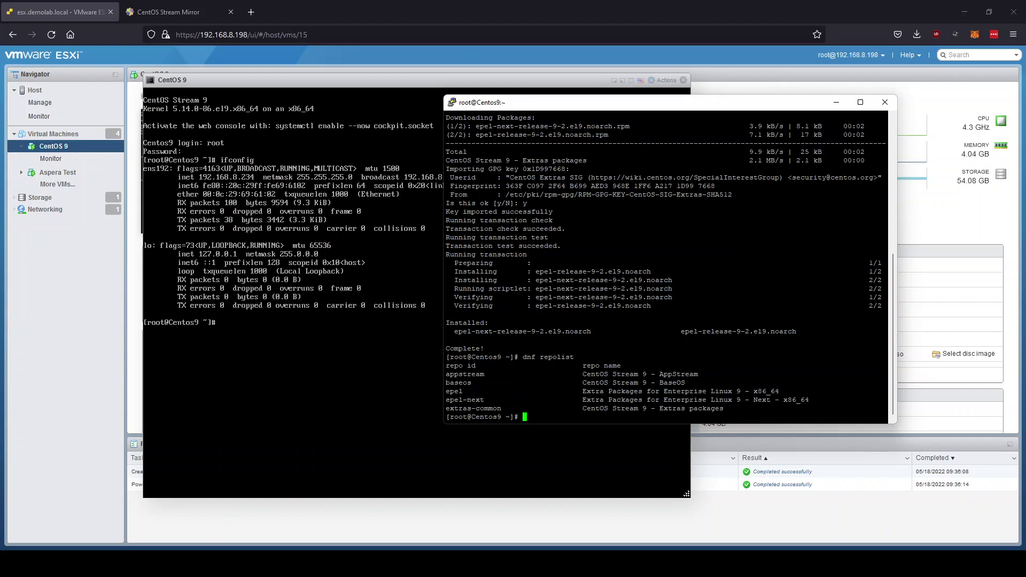